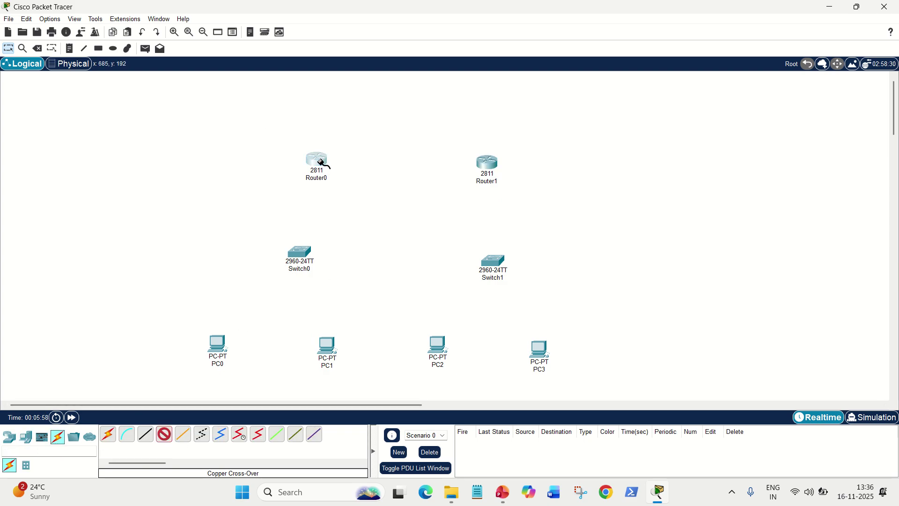
# Step: Connect Router0's FastEthernet0/1 to Router1's FastEthernet0/0 with the copper cross-over cable
pyautogui.click(361, 191)
pyautogui.click(485, 162)
pyautogui.click(497, 192)
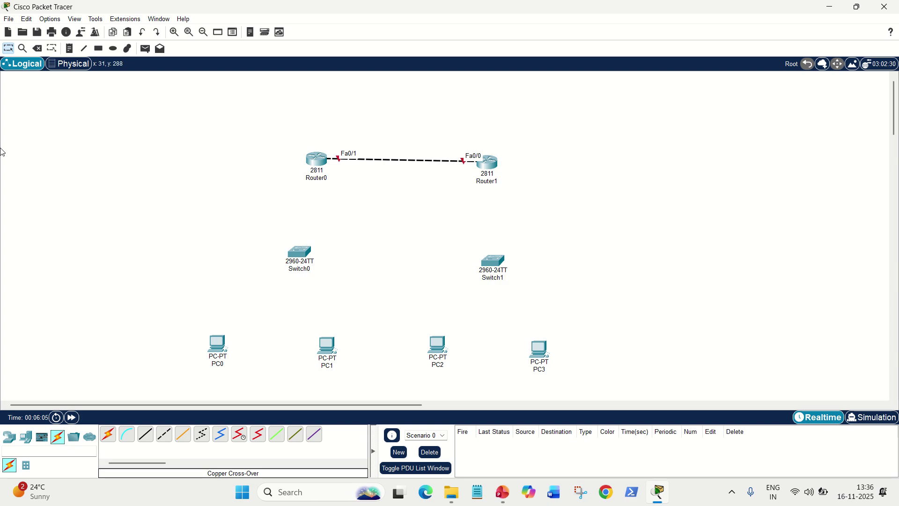
# Step: Connect PC0's FastEthernet0 to Switch0's FastEthernet0/24 with a copper straight-through cable
pyautogui.click(146, 434)
pyautogui.click(217, 344)
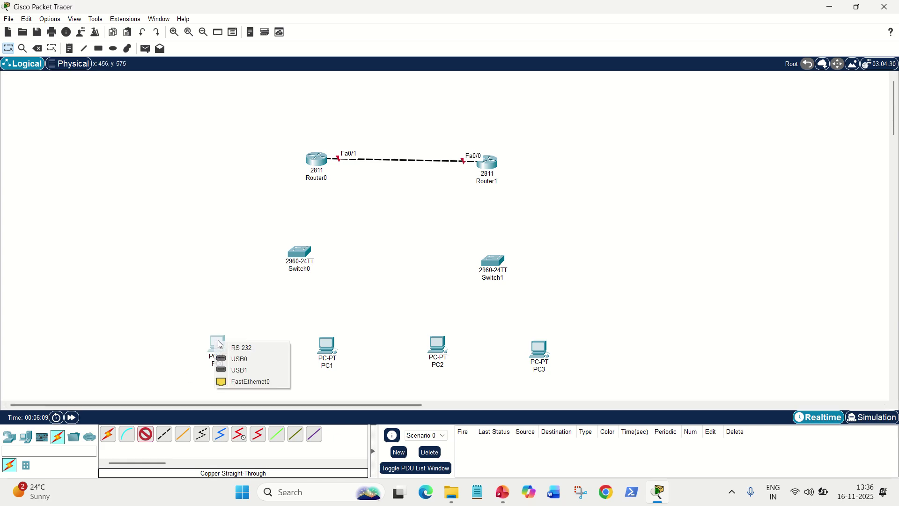
pyautogui.click(237, 381)
pyautogui.click(297, 255)
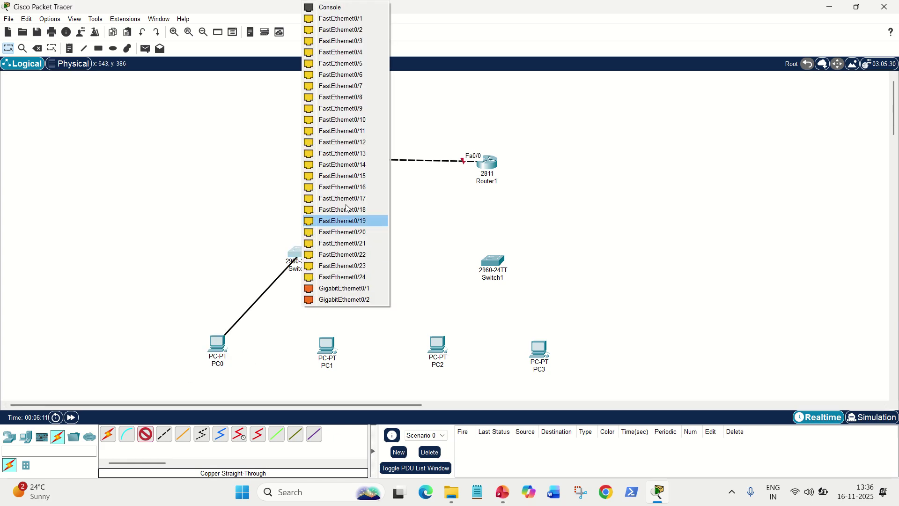
pyautogui.click(334, 277)
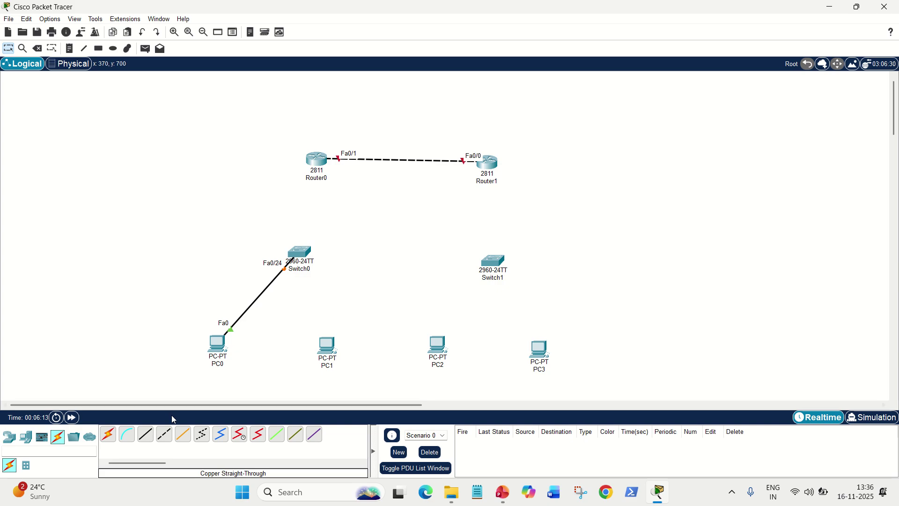
# Step: Connect Switch0's FastEthernet0/23 to Router0's FastEthernet0/0 with a copper straight-through cable
pyautogui.click(151, 435)
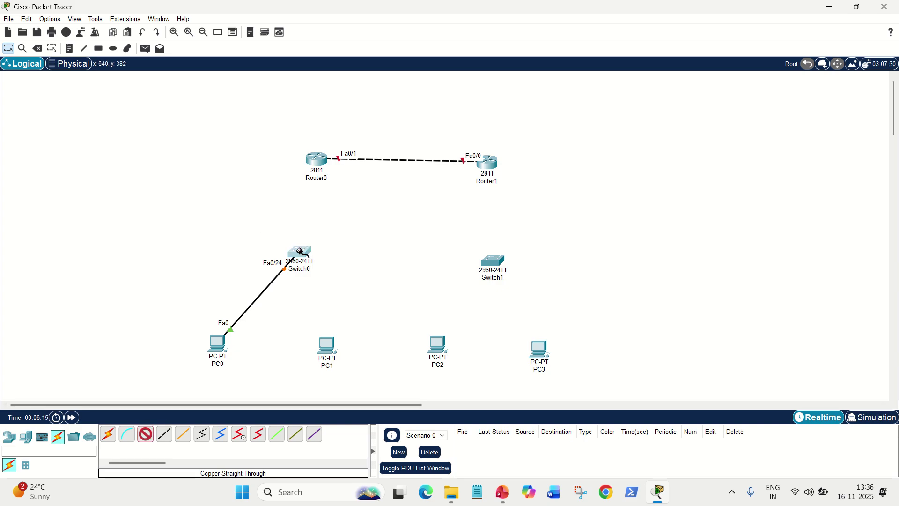
pyautogui.click(300, 253)
pyautogui.click(323, 265)
pyautogui.click(316, 158)
pyautogui.click(335, 191)
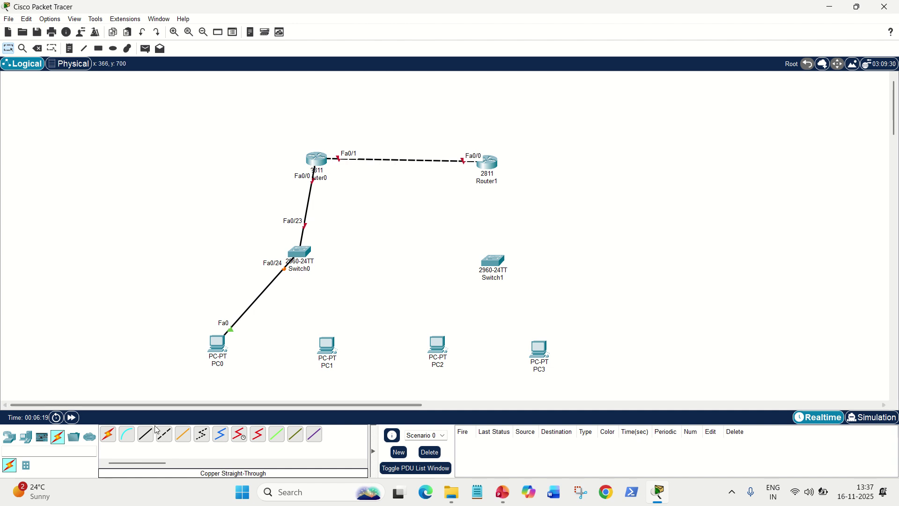
# Step: Connect Router1's FastEthernet0/1 to Switch1's FastEthernet0/23 with a copper straight-through cable
pyautogui.click(492, 164)
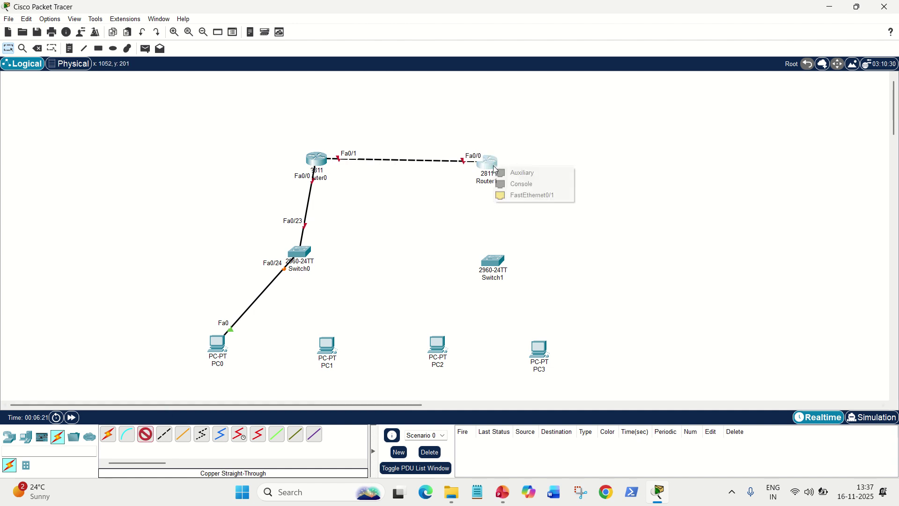
pyautogui.click(520, 195)
pyautogui.click(500, 259)
pyautogui.click(518, 267)
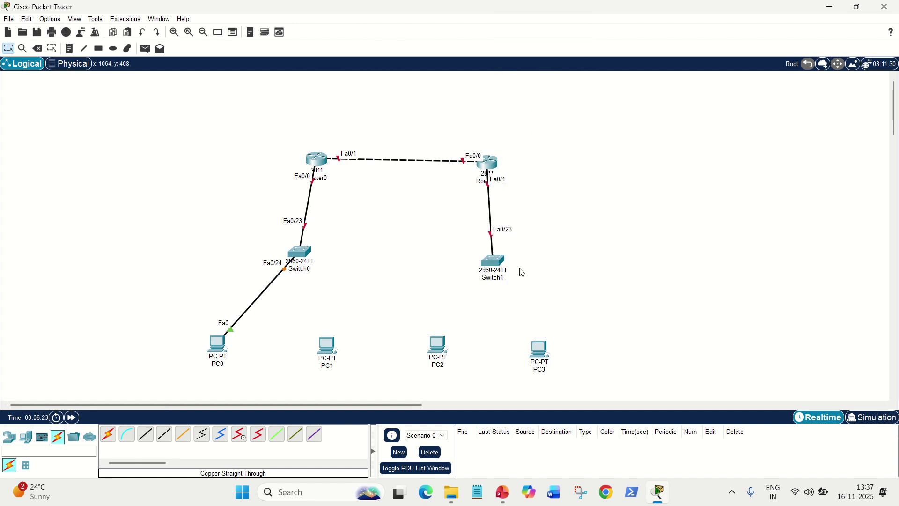
# Step: Connect Switch1's FastEthernet0/24 to PC2's FastEthernet0 with a copper straight-through cable
pyautogui.click(145, 434)
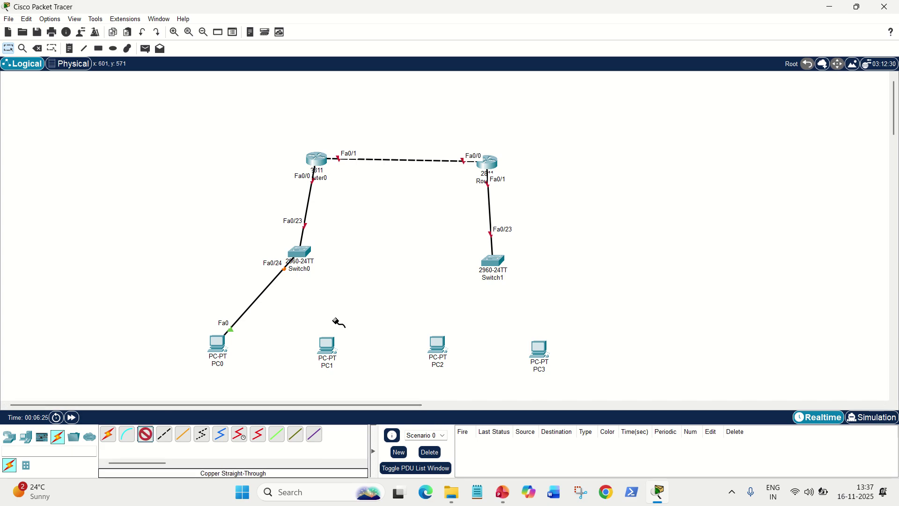
pyautogui.click(492, 261)
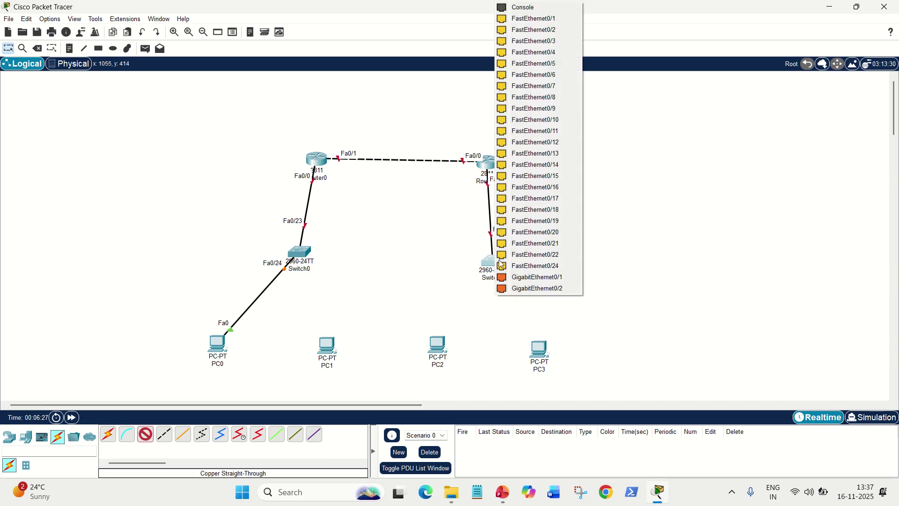
pyautogui.click(515, 271)
pyautogui.click(437, 346)
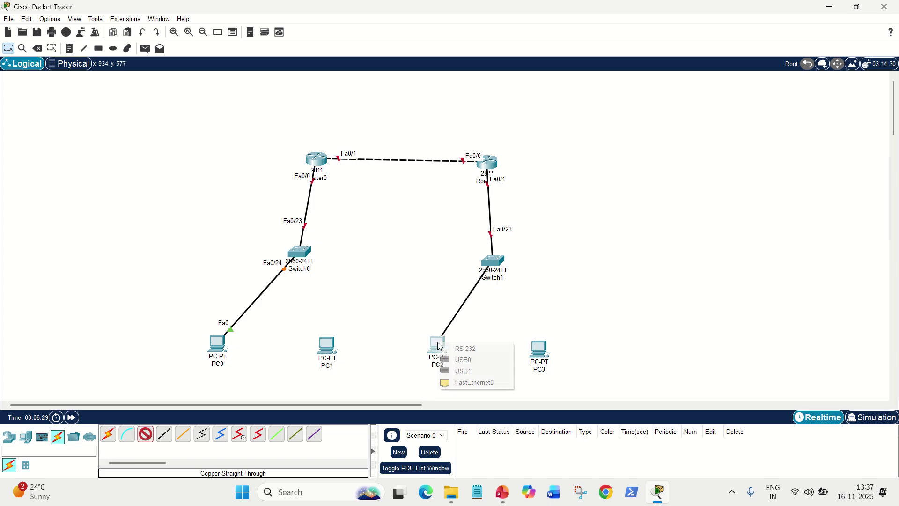
pyautogui.click(474, 383)
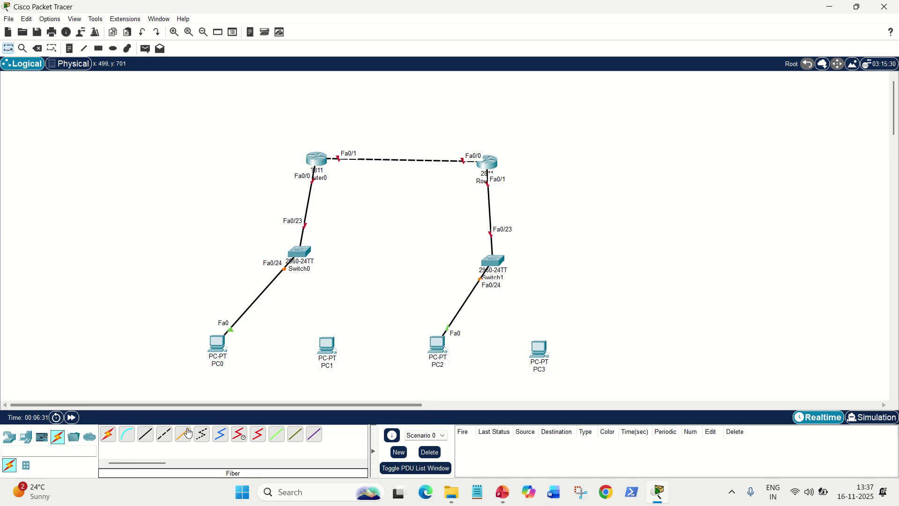
# Step: Connect Switch0's FastEthernet0/22 to PC1's FastEthernet0 with a copper straight-through cable
pyautogui.click(308, 248)
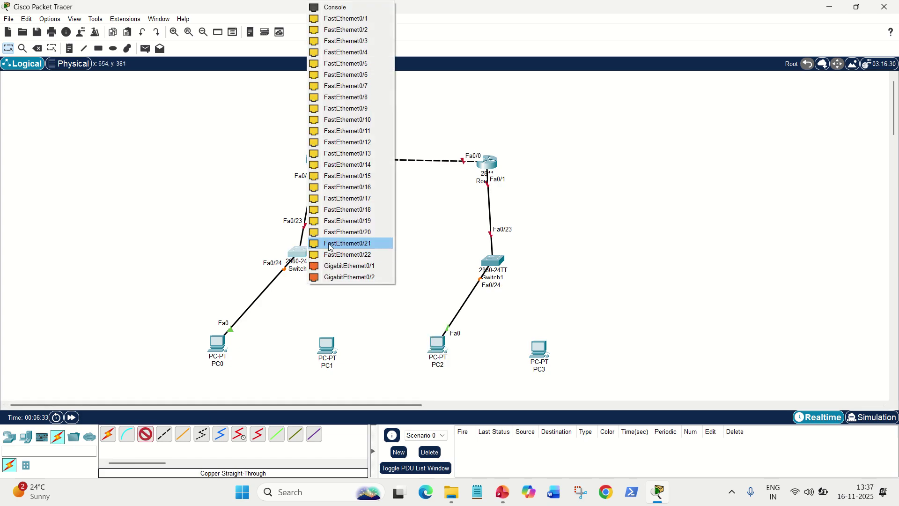
pyautogui.click(339, 255)
pyautogui.click(331, 346)
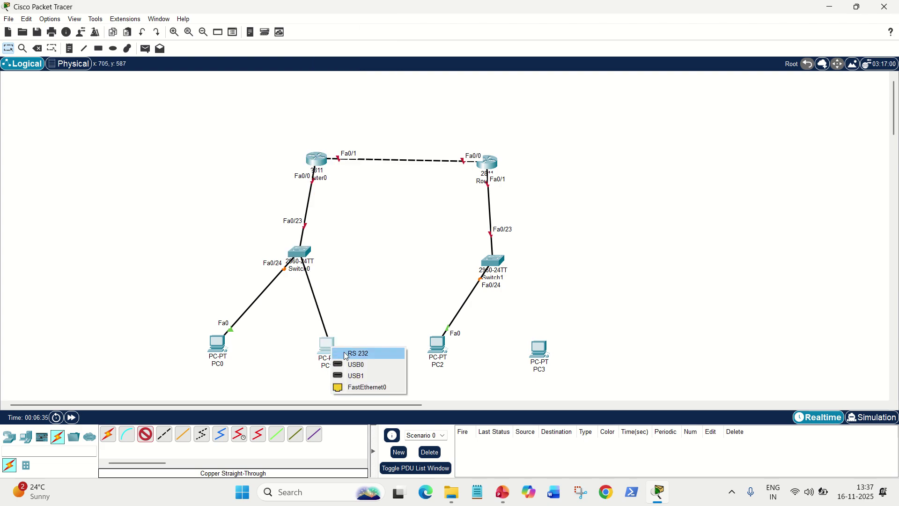
pyautogui.click(354, 388)
# Step: Connect PC3's FastEthernet0 to Switch1's FastEthernet0/22 with a copper straight-through cable
pyautogui.click(145, 434)
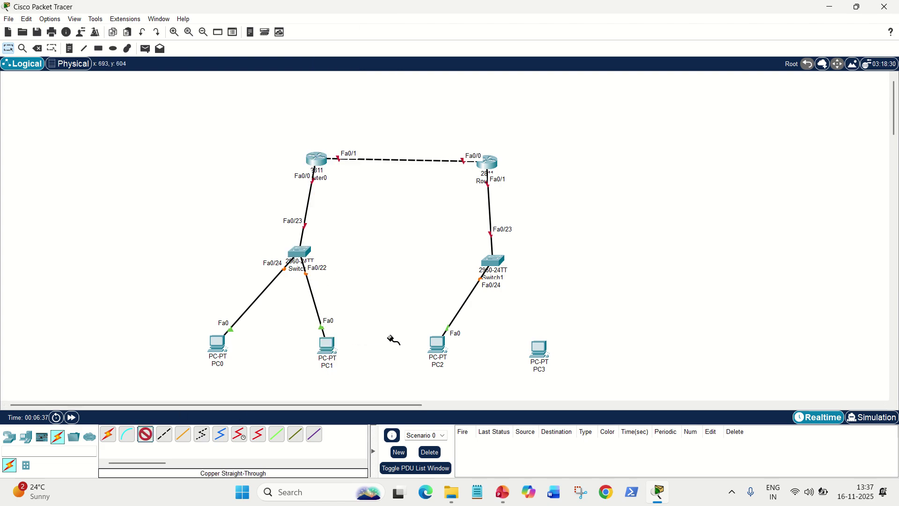
pyautogui.click(547, 353)
pyautogui.click(572, 392)
pyautogui.click(493, 260)
pyautogui.click(507, 259)
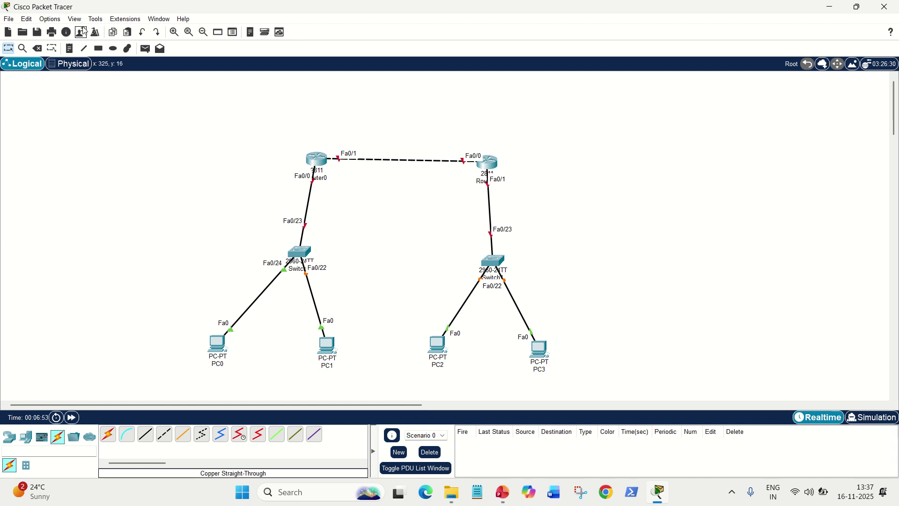
# Step: Place network address notes: 91.0.0.0 beside the Router0–Switch0 link, 162.33.0.0 above the link between the routers, and 200.17.18.0 beside the Router1–Switch1 link
pyautogui.click(70, 50)
pyautogui.click(211, 209)
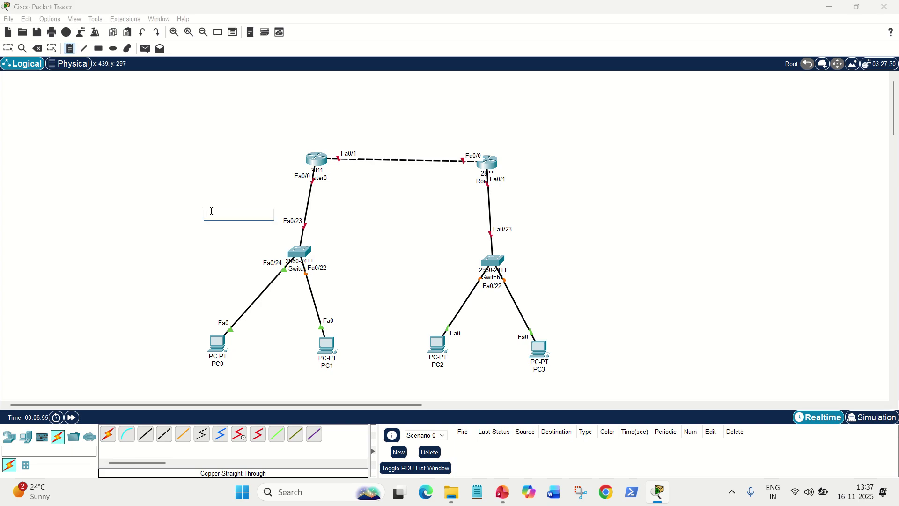
pyautogui.write('91.0.0.0')
pyautogui.click(377, 139)
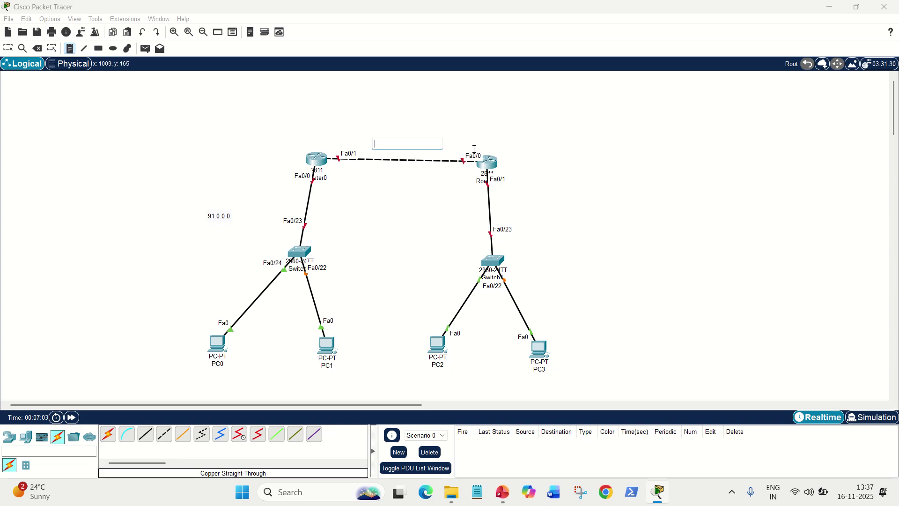
pyautogui.write('162.33.0.0')
pyautogui.click(537, 229)
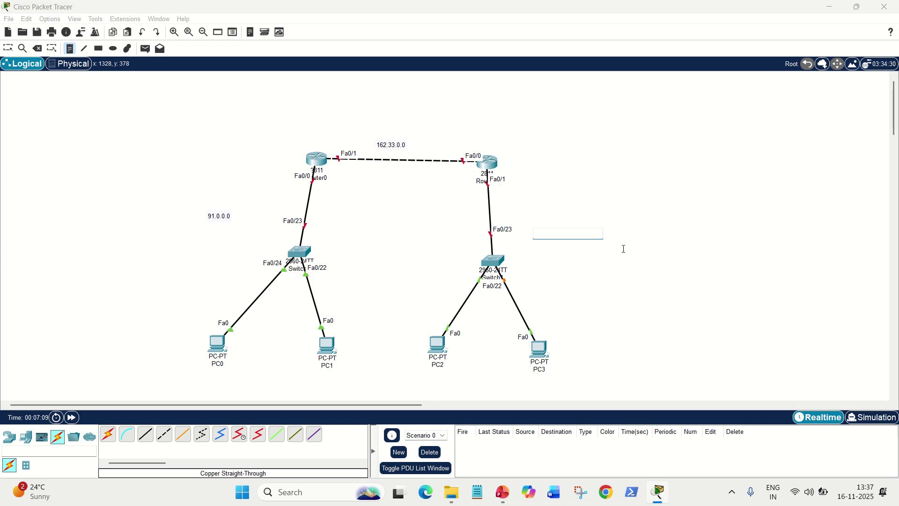
pyautogui.write('200.17.18.0')
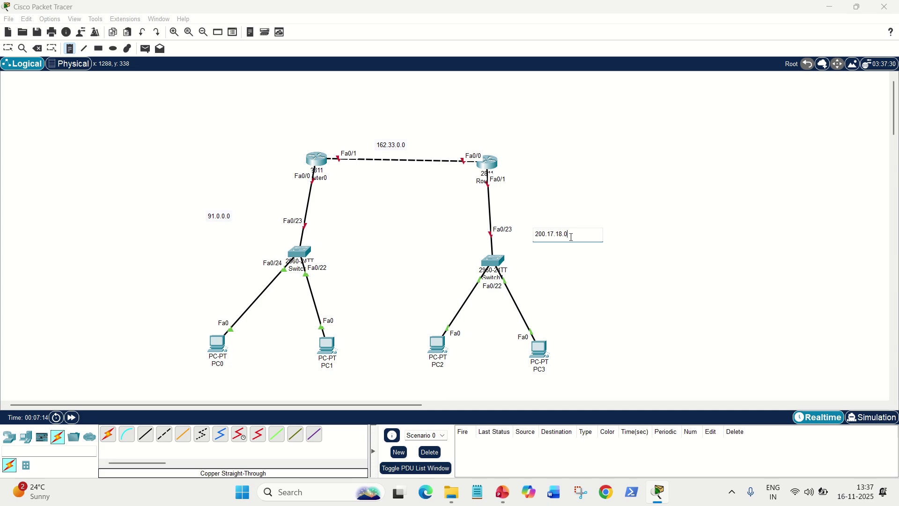
pyautogui.click(192, 220)
pyautogui.press('Escape')
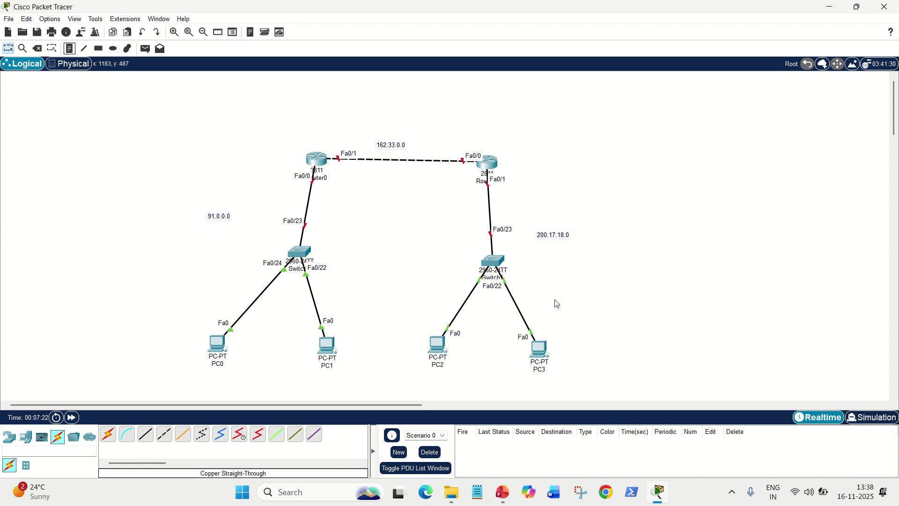
# Step: Configure PC0 with static IPv4 address 91.0.0.1, subnet mask 255.0.0.0 and default gateway 91.0.0.2
pyautogui.click(215, 344)
pyautogui.click(400, 92)
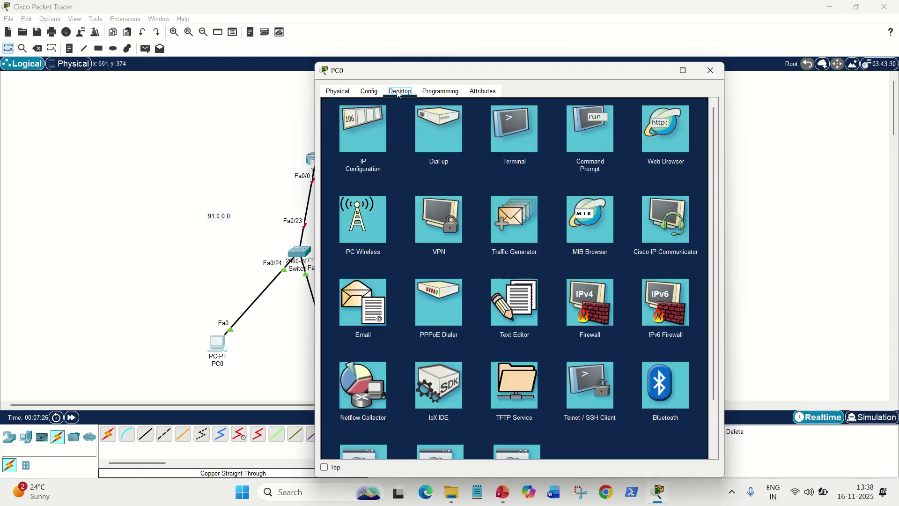
pyautogui.click(374, 120)
pyautogui.moveTo(498, 70); pyautogui.dragTo(563, 81)
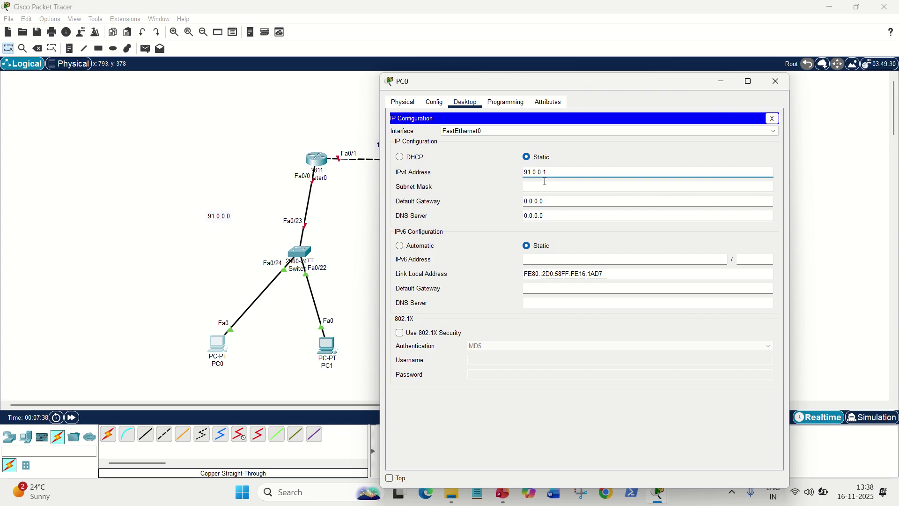
pyautogui.click(547, 185)
pyautogui.click(560, 200)
pyautogui.moveTo(560, 201); pyautogui.dragTo(485, 201)
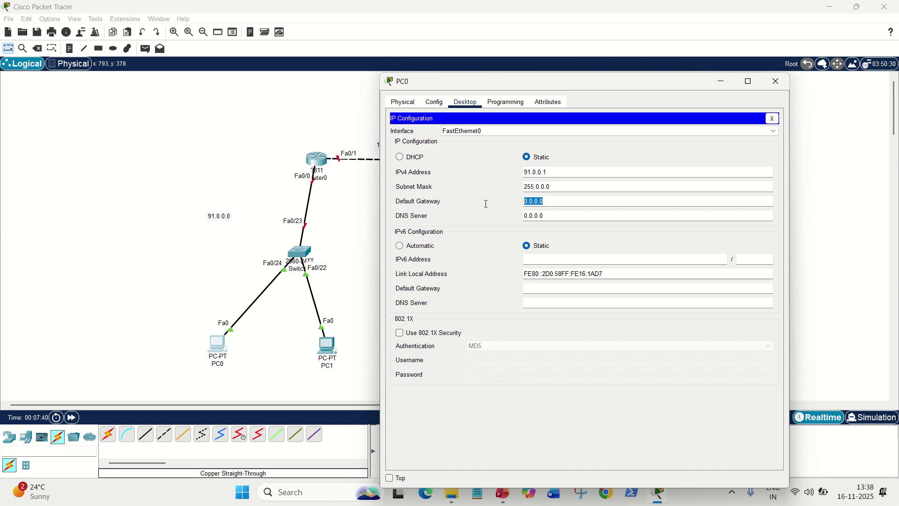
pyautogui.write('91.')
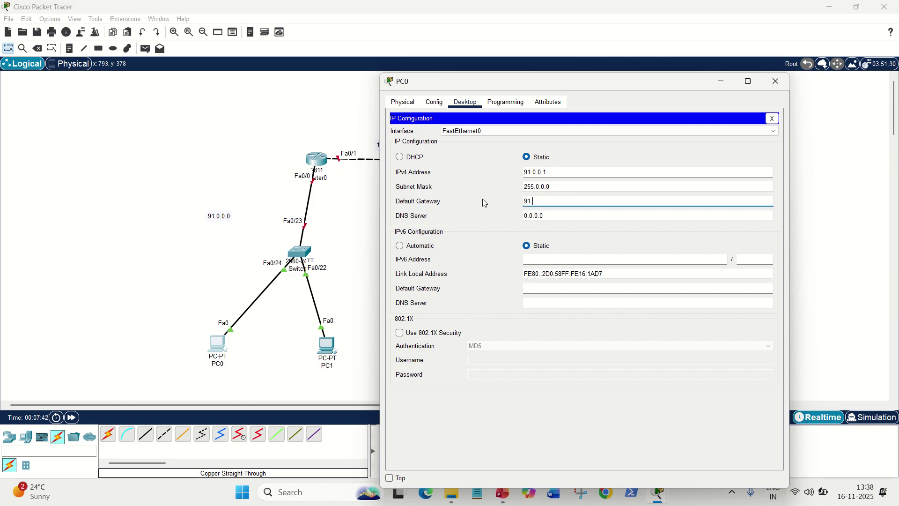
pyautogui.write('0.0.2')
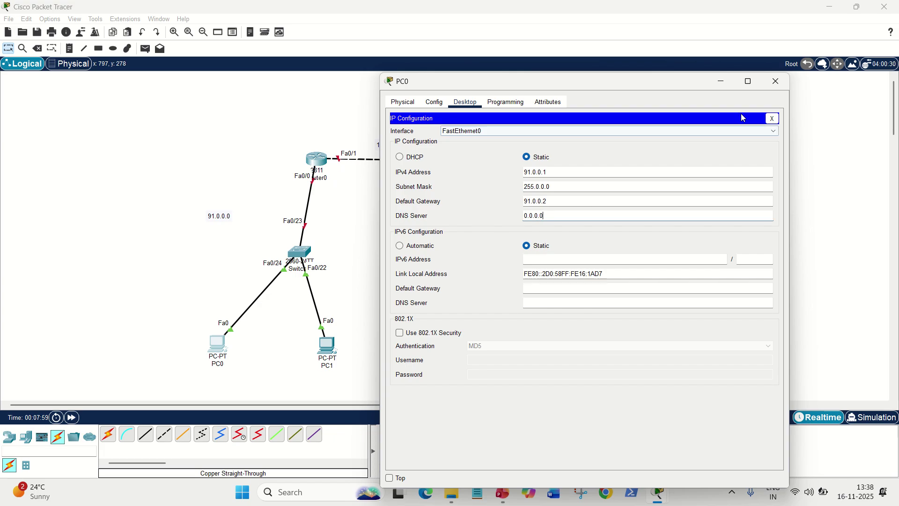
pyautogui.click(771, 118)
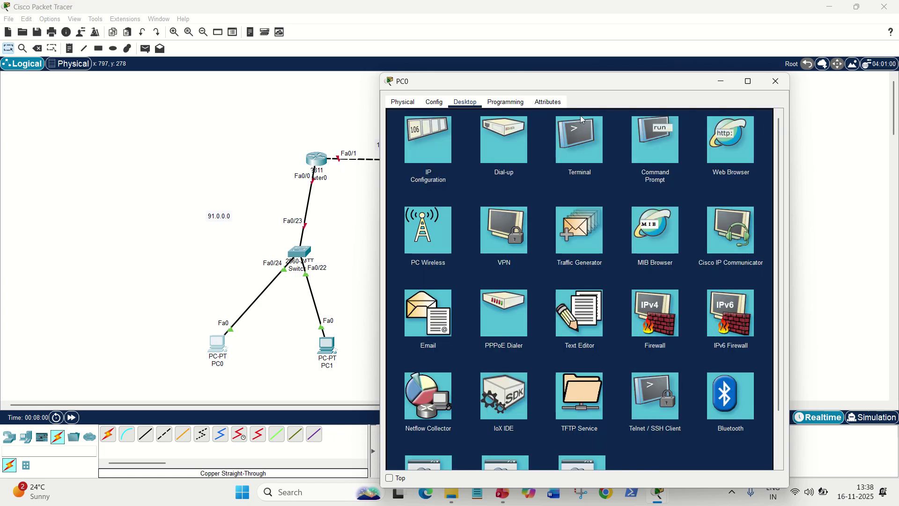
# Step: Enter the command ipconfig 91.0.0.1 255.0.0.0 91.0.0.2 in PC0's command prompt
pyautogui.click(655, 140)
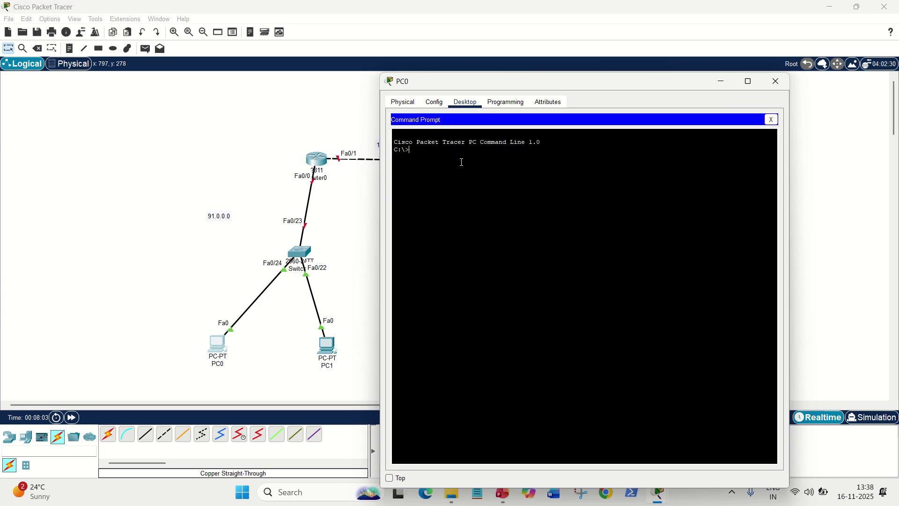
pyautogui.write('ipconfig 91.0.0.1 255.0.0.0 91.0.0.2')
pyautogui.moveTo(404, 150); pyautogui.dragTo(546, 150)
pyautogui.click(771, 120)
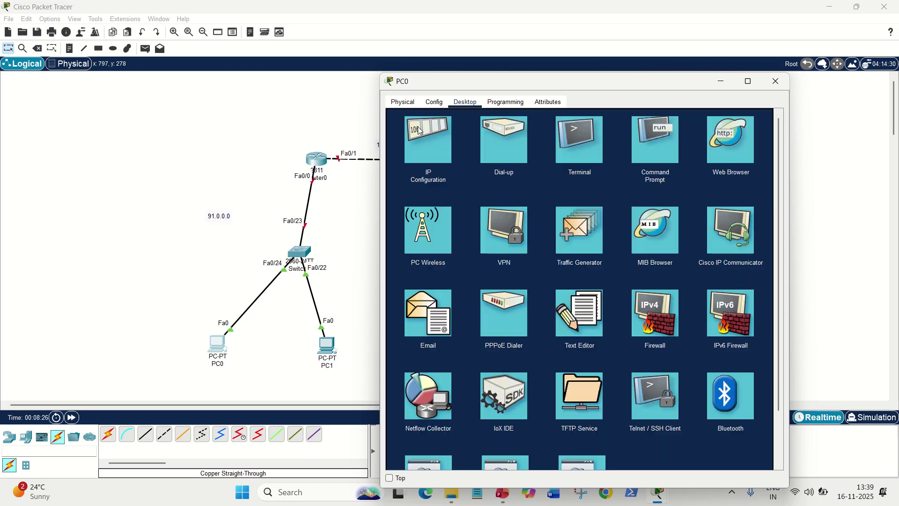
# Step: Check PC0's IP address, subnet mask and default gateway in its IP configuration, and close the PC0 window
pyautogui.click(434, 141)
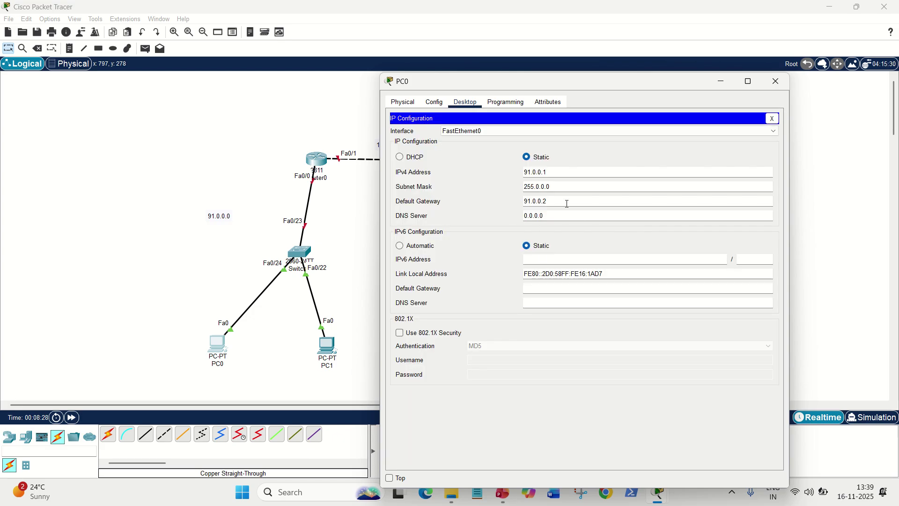
pyautogui.click(772, 118)
pyautogui.click(775, 81)
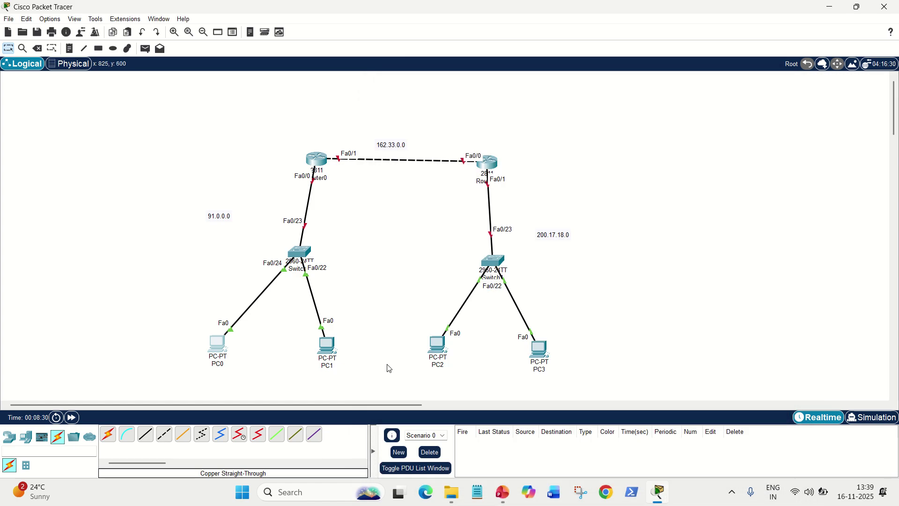
# Step: Configure PC1 with static IPv4 address 91.0.0.3, subnet mask 255.0.0.0 and default gateway 91.0.0.2
pyautogui.click(330, 350)
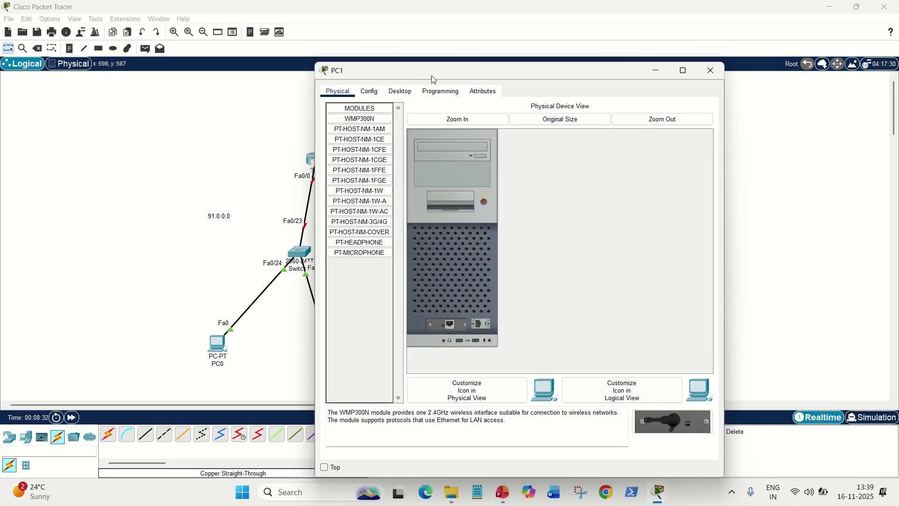
pyautogui.moveTo(431, 75); pyautogui.dragTo(506, 91)
pyautogui.click(474, 107)
pyautogui.click(442, 154)
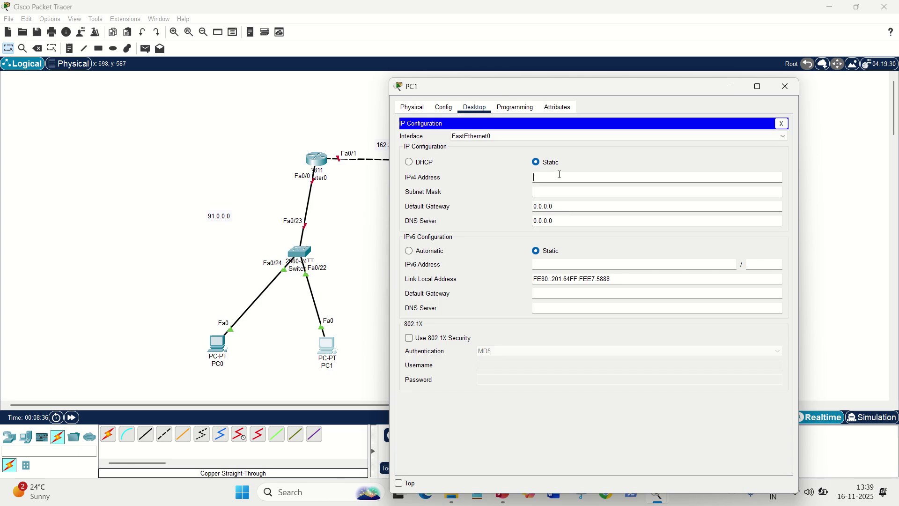
pyautogui.click(559, 177)
pyautogui.write('91.0.0.3')
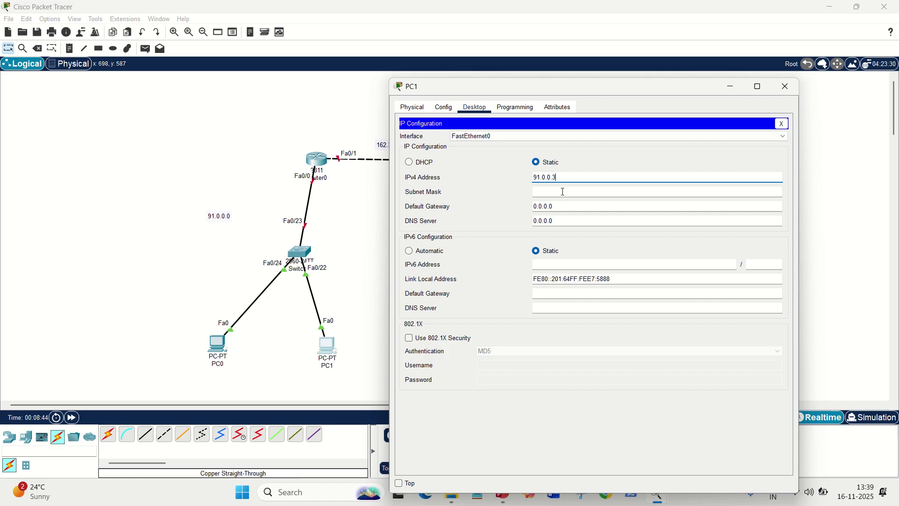
pyautogui.click(563, 192)
pyautogui.moveTo(564, 206); pyautogui.dragTo(467, 208)
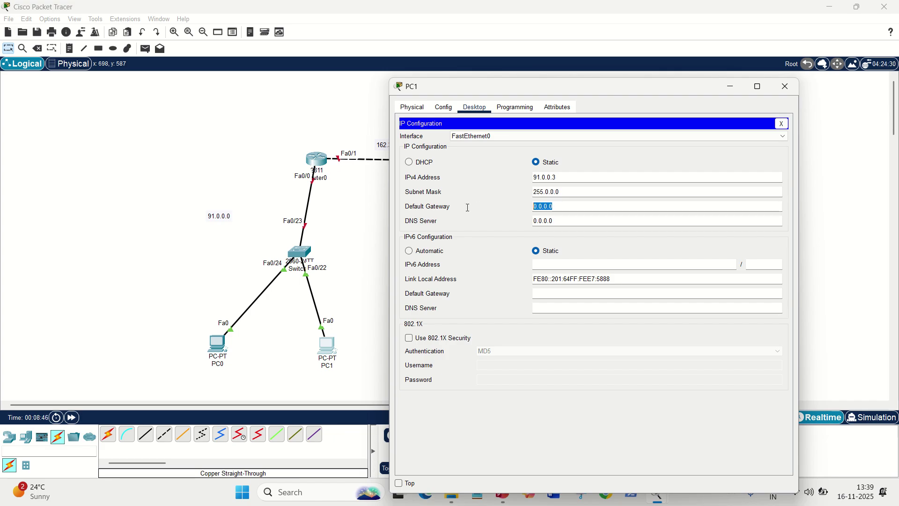
pyautogui.write('91')
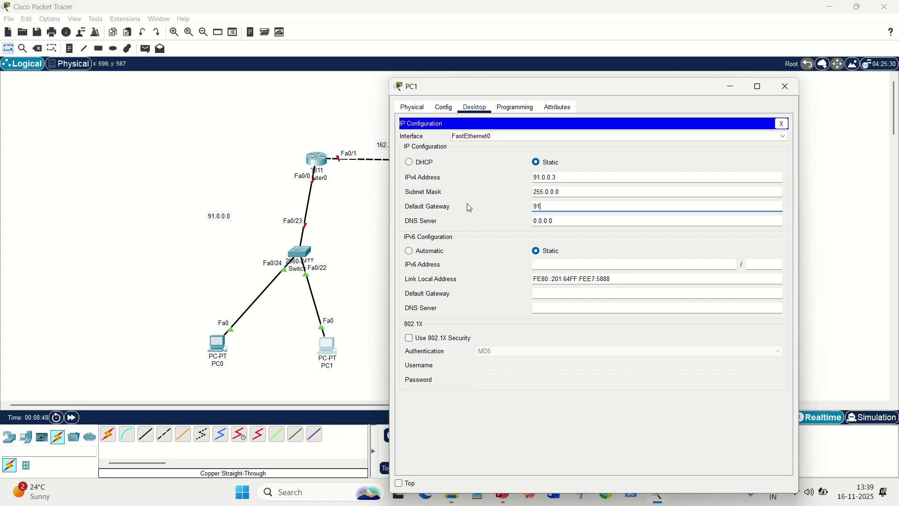
pyautogui.write('.0.0.2')
pyautogui.click(623, 220)
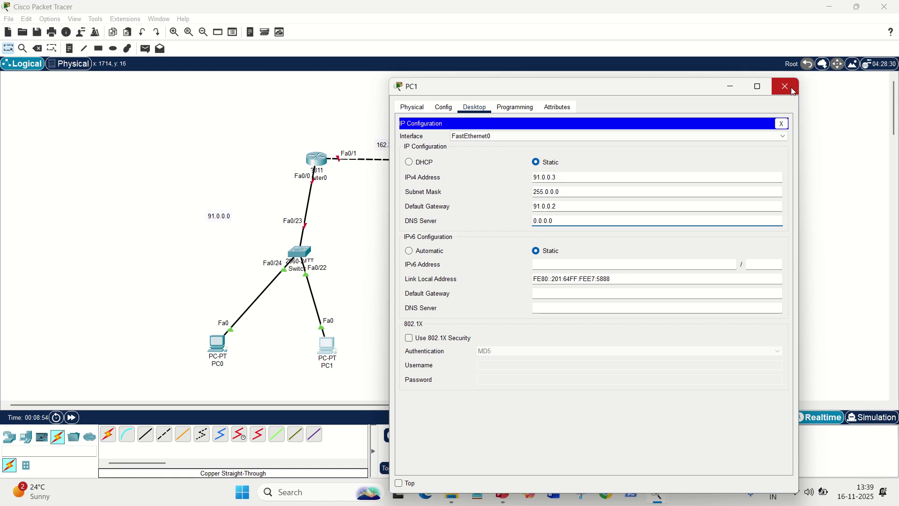
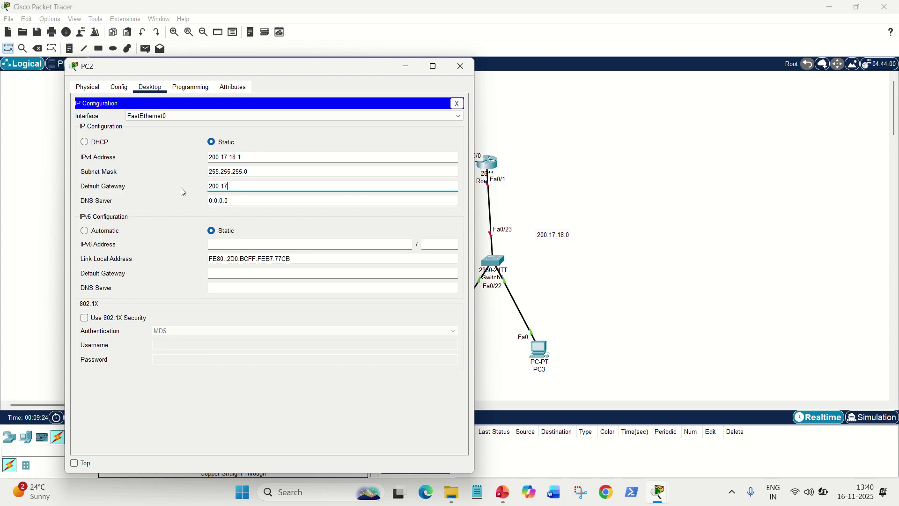
# Step: Complete PC2's default gateway as 200.17.18.2 and close the PC2 window
pyautogui.write('18.2')
pyautogui.click(230, 200)
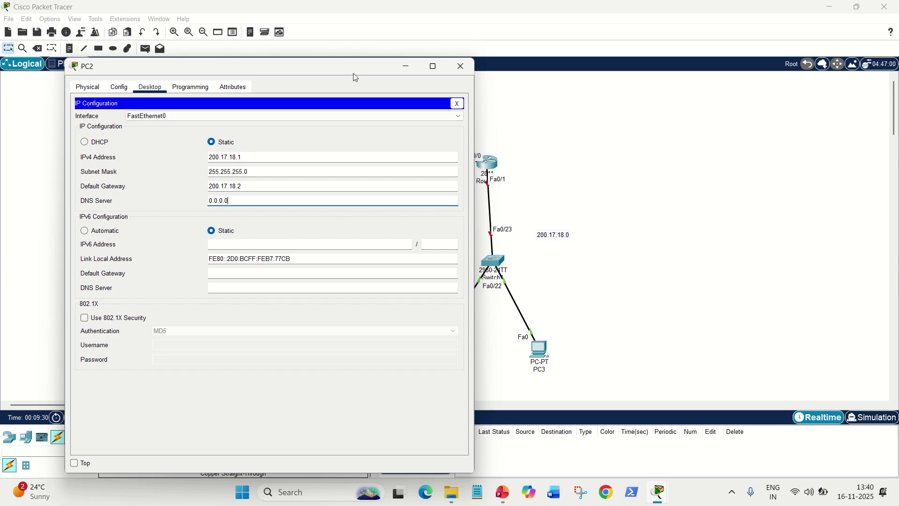
pyautogui.moveTo(355, 78); pyautogui.dragTo(289, 123)
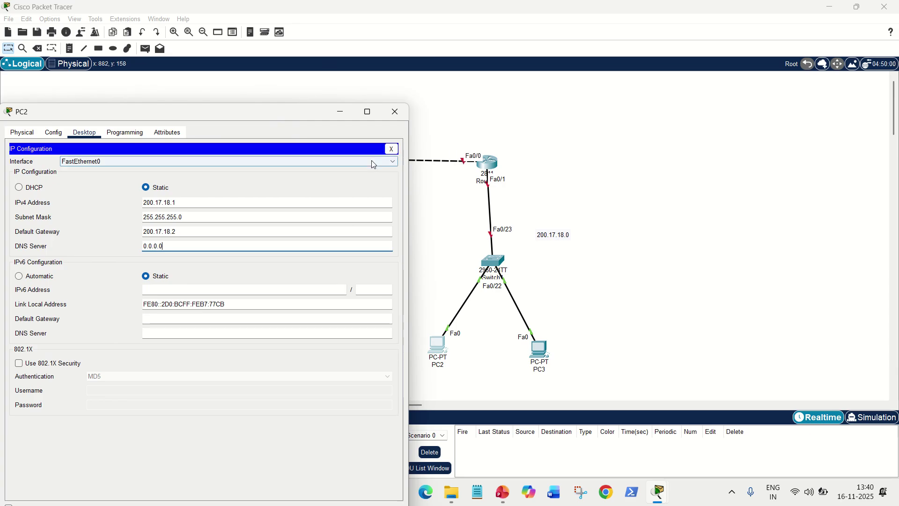
pyautogui.moveTo(258, 114); pyautogui.dragTo(310, 107)
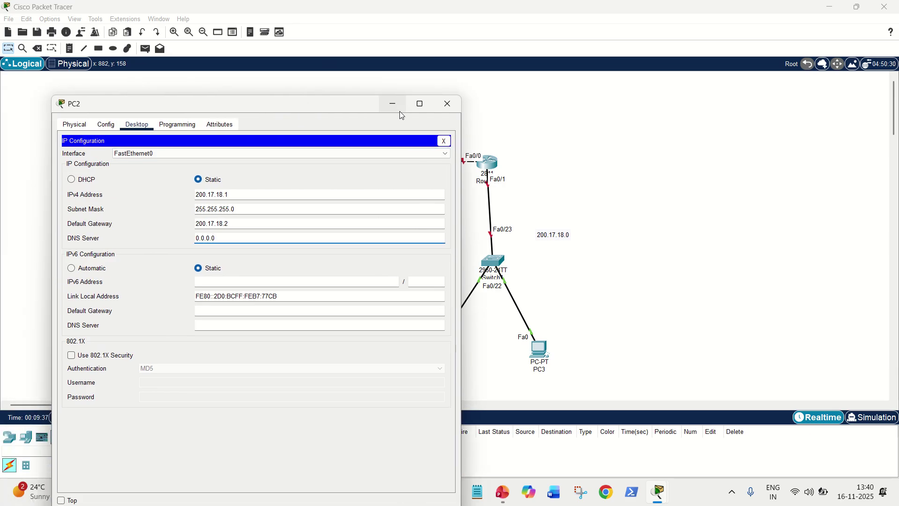
pyautogui.click(446, 141)
pyautogui.click(447, 103)
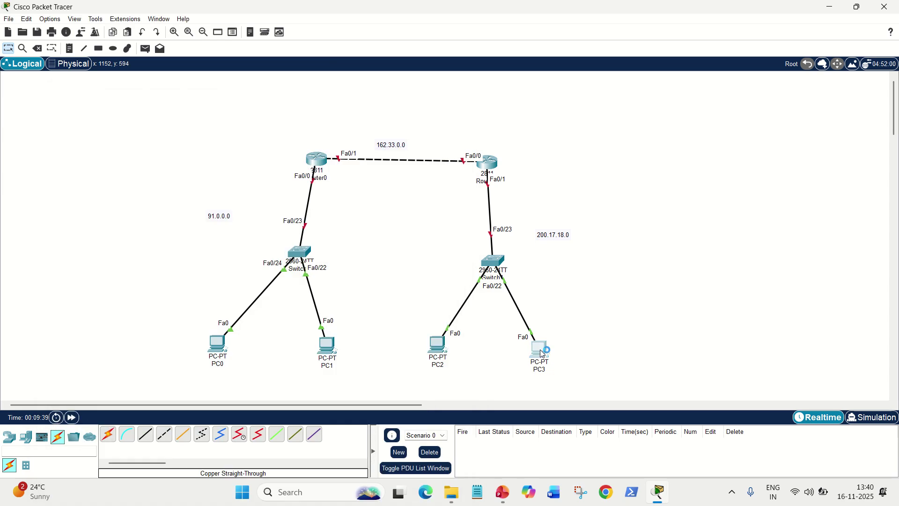
# Step: Set PC3's static IPv4 address to 200.17.18.3 with subnet mask 255.255.255.0
pyautogui.click(541, 349)
pyautogui.click(400, 90)
pyautogui.moveTo(453, 77); pyautogui.dragTo(696, 184)
pyautogui.click(581, 231)
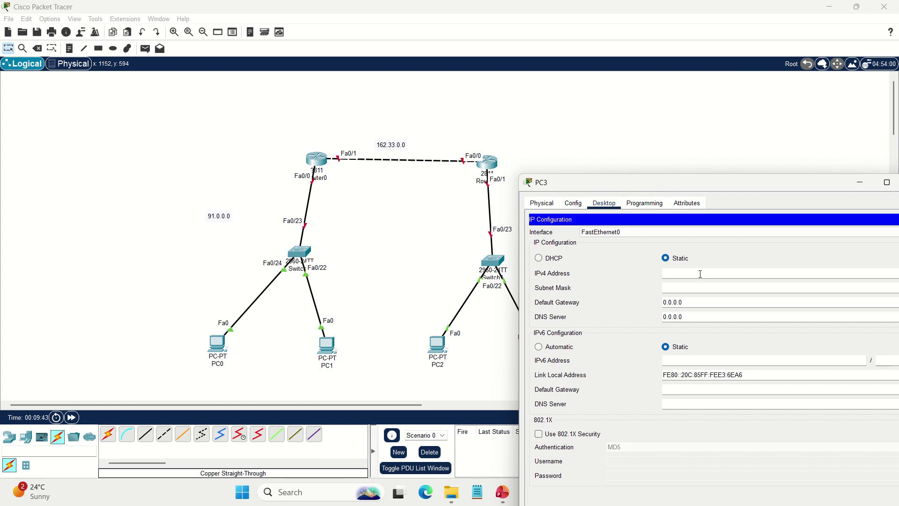
pyautogui.moveTo(702, 178); pyautogui.dragTo(250, 166)
pyautogui.write('200.')
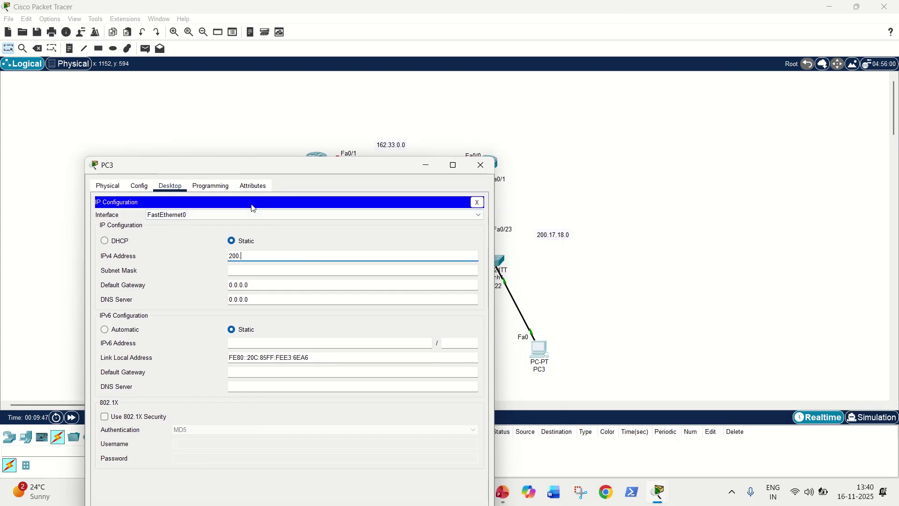
pyautogui.write('17.18.3')
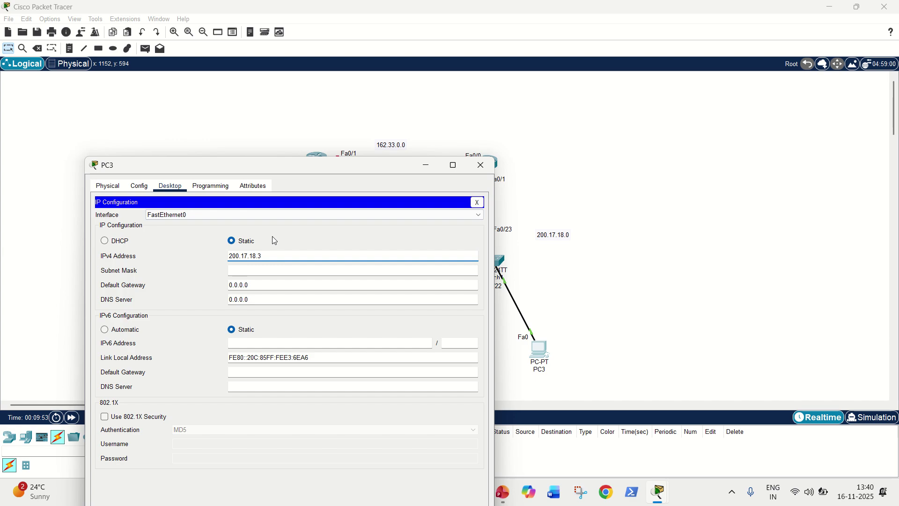
pyautogui.click(273, 269)
# Step: Set PC3's default gateway to 200.17.18.2 and close the PC3 window
pyautogui.click(257, 284)
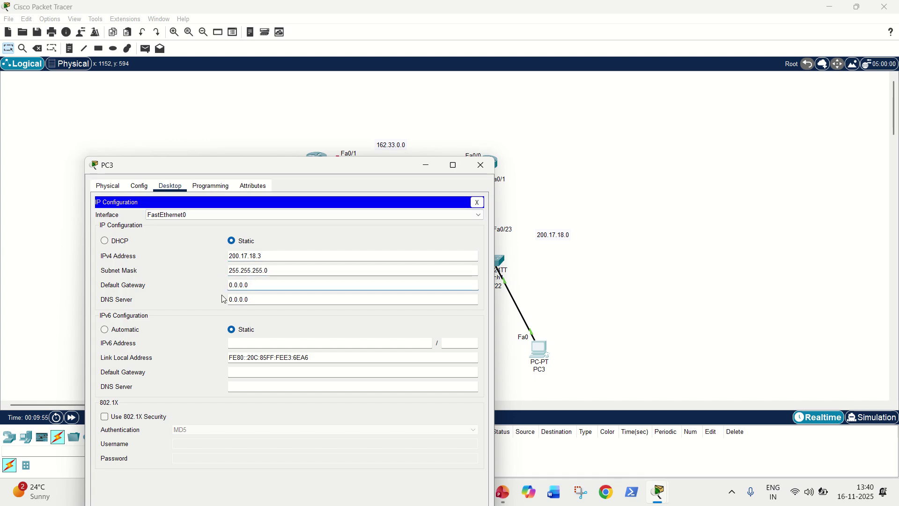
pyautogui.doubleClick(231, 284)
pyautogui.write('200.17')
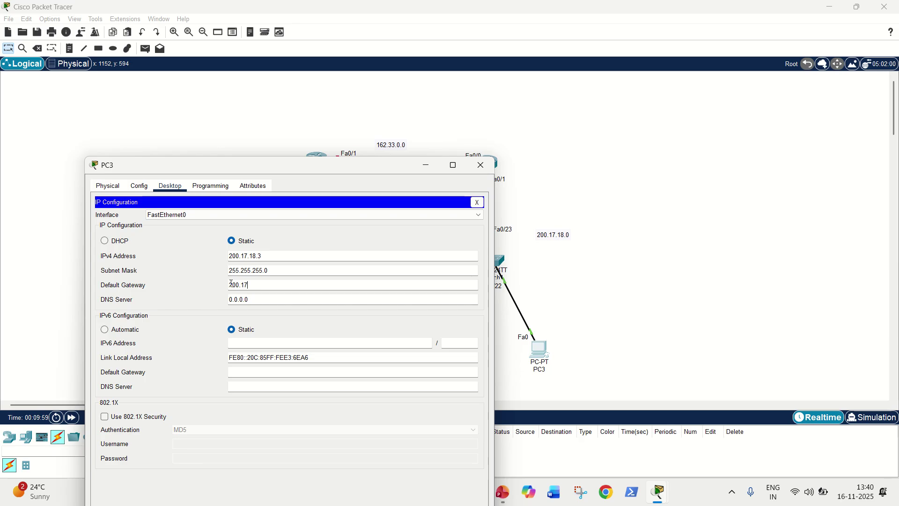
pyautogui.write('.18.2')
pyautogui.click(477, 202)
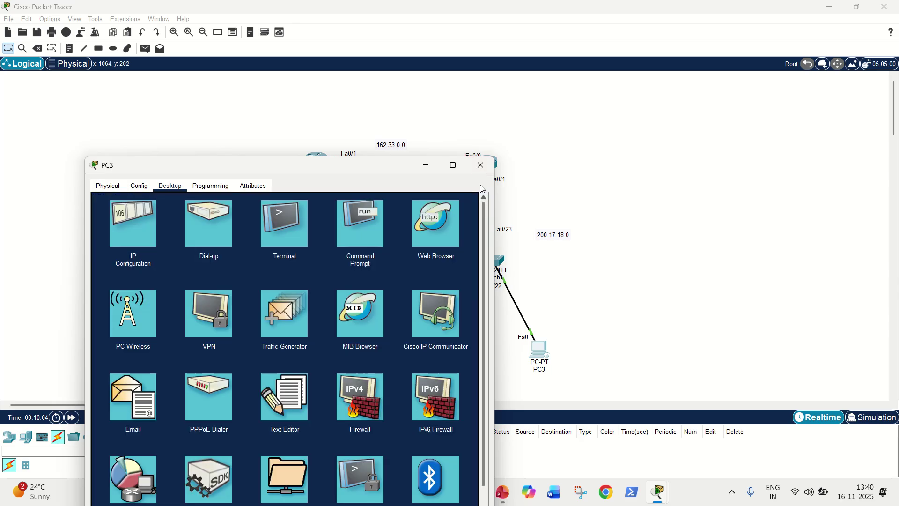
pyautogui.click(480, 165)
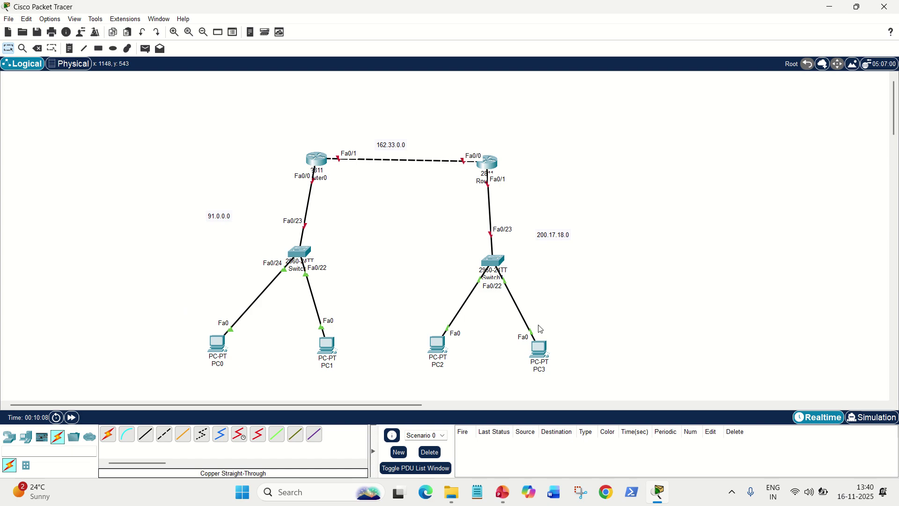
# Step: Open Router0's command line interface and answer no to the initial configuration dialog to reach the router prompt
pyautogui.click(323, 163)
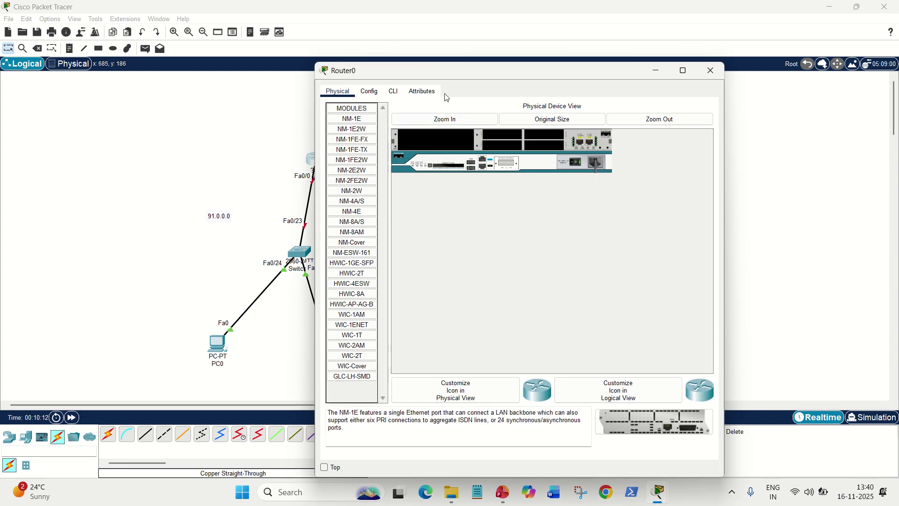
pyautogui.moveTo(470, 75); pyautogui.dragTo(605, 83)
pyautogui.click(528, 103)
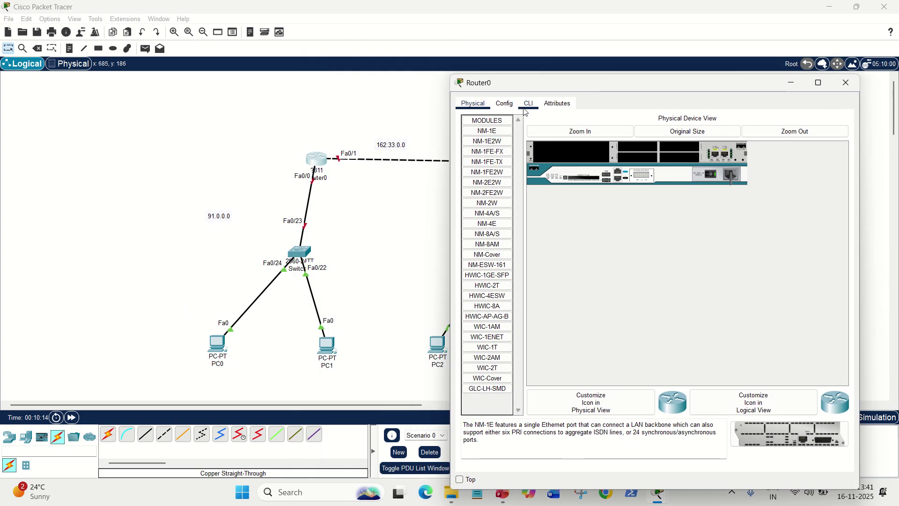
pyautogui.click(706, 427)
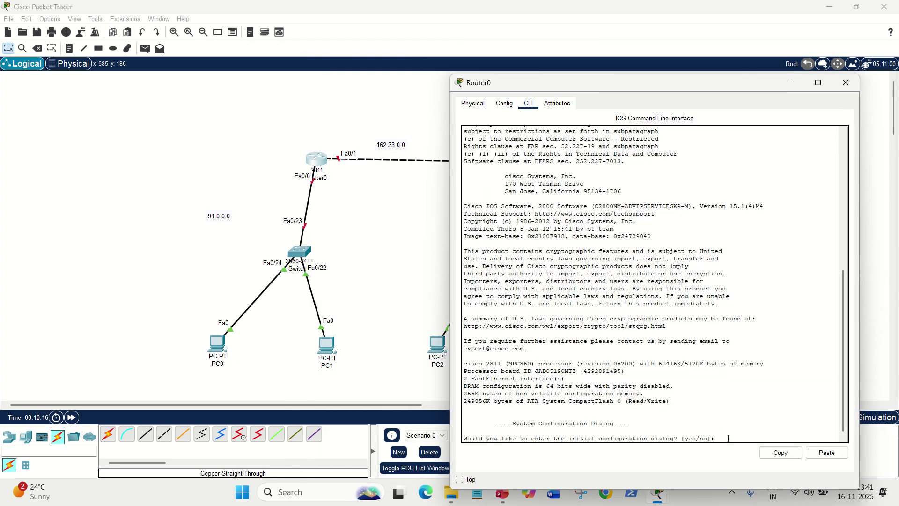
pyautogui.write('no')
pyautogui.press('Return')
pyautogui.press('Return')
pyautogui.press('Return')
pyautogui.press('Return')
pyautogui.press('Return')
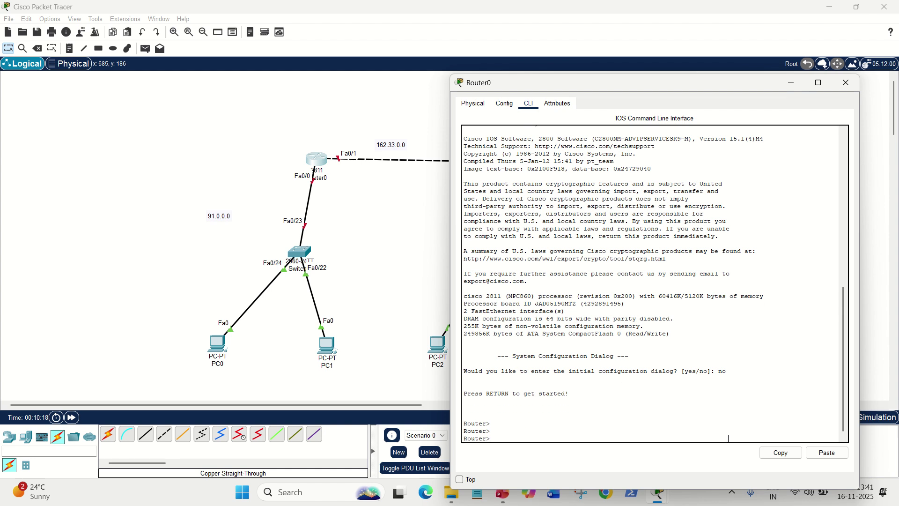
# Step: Enter privileged mode on Router0 with enable, followed by global configuration mode with configure terminal
pyautogui.write('enab')
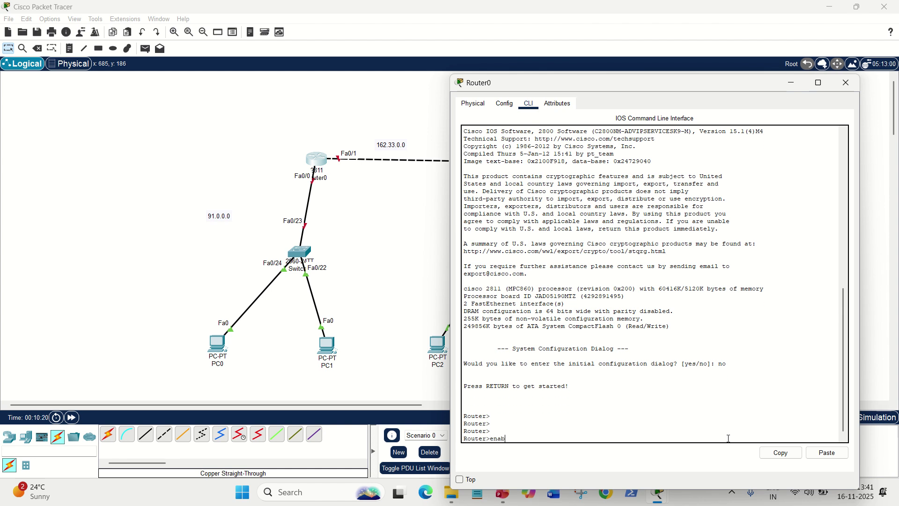
pyautogui.write('le')
pyautogui.press('Return')
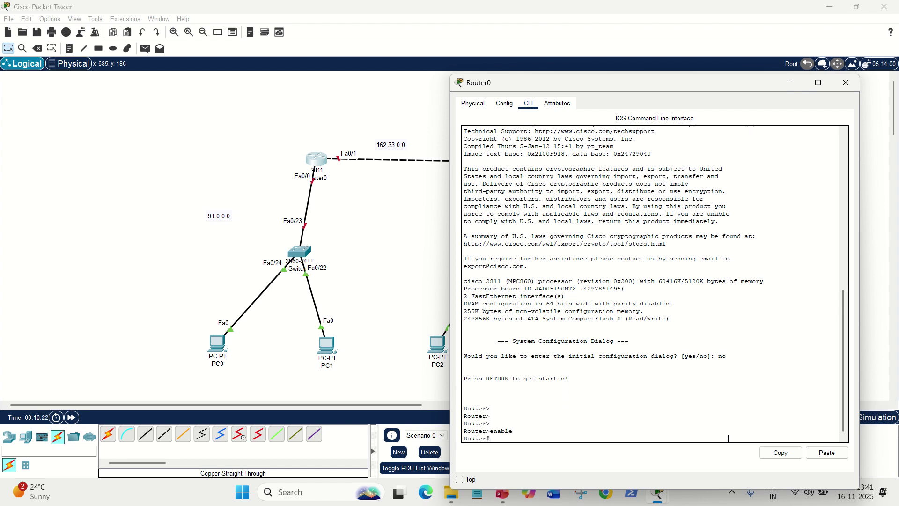
pyautogui.write('configure terminal')
pyautogui.press('Return')
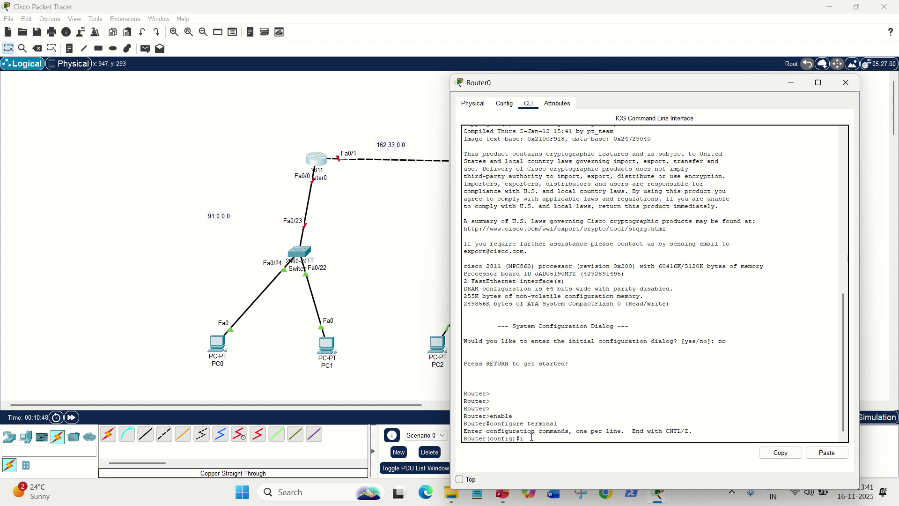
# Step: Assign IP address 91.0.0.2 with mask 255.0.0.0 to Router0's interface Fa0/0
pyautogui.write('nterface Fa0/')
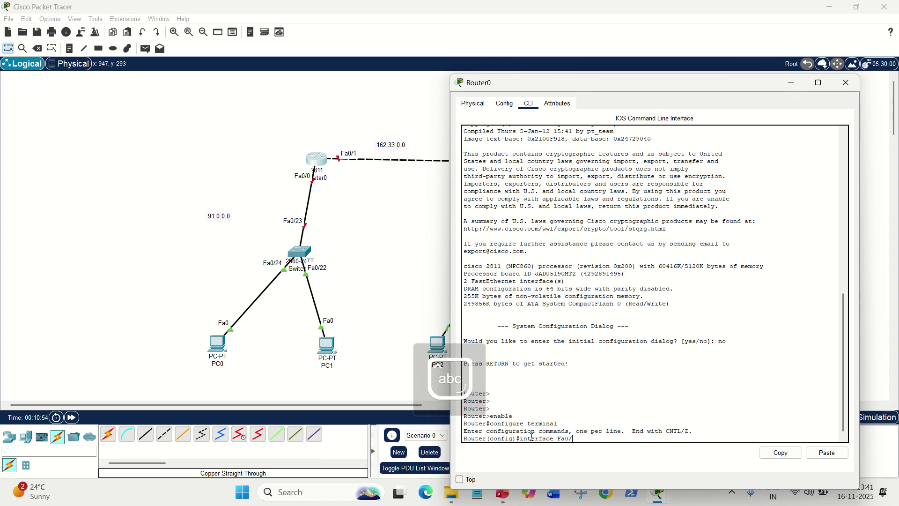
pyautogui.write('0')
pyautogui.press('Return')
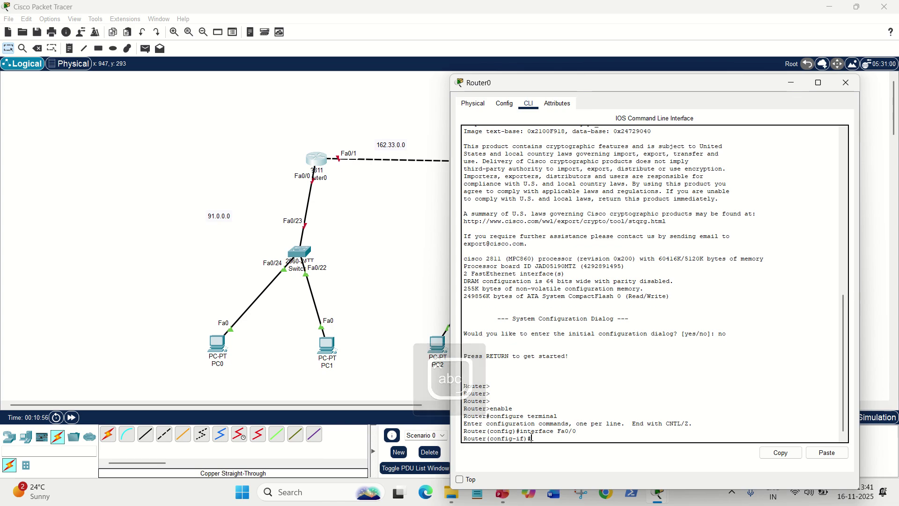
pyautogui.write('ip address ')
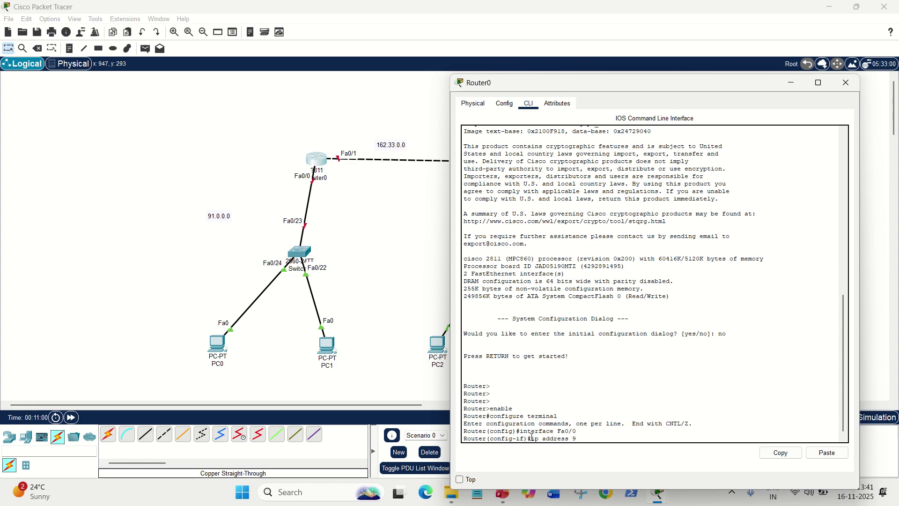
pyautogui.write('91.0.0.2')
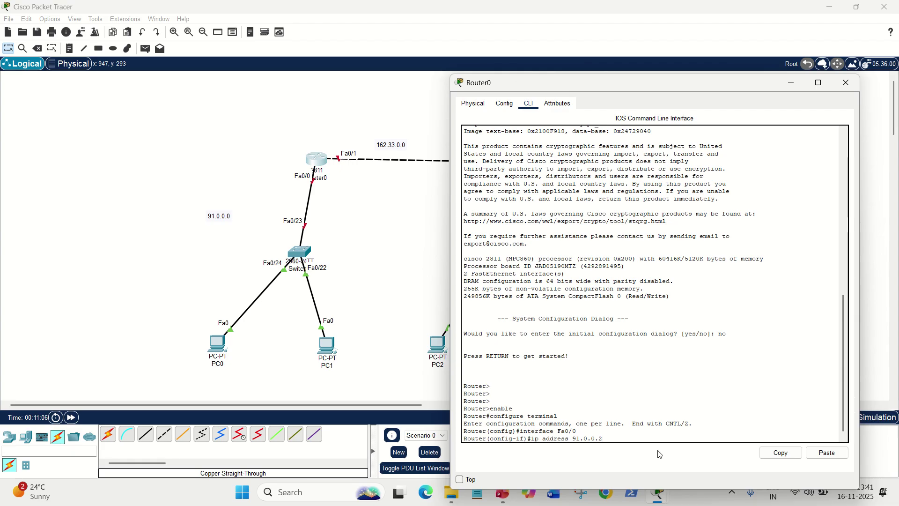
pyautogui.write(' 255.0.0.0')
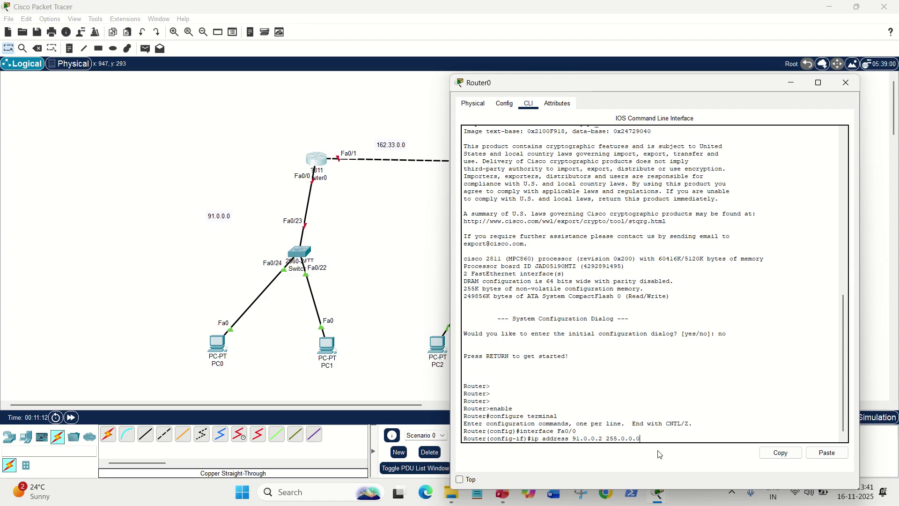
pyautogui.press('Return')
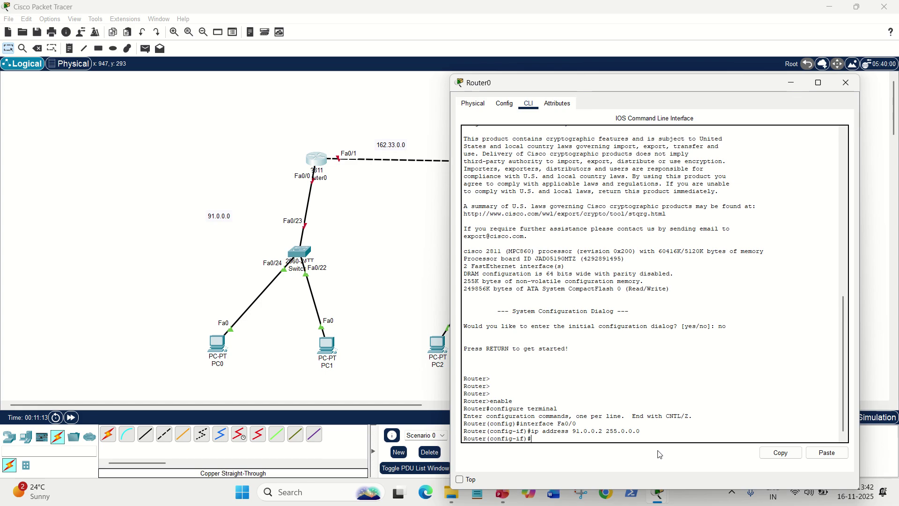
# Step: Enable Router0's interface Fa0/0 with no shutdown and exit its interface configuration mode
pyautogui.write('no shutdown')
pyautogui.press('Return')
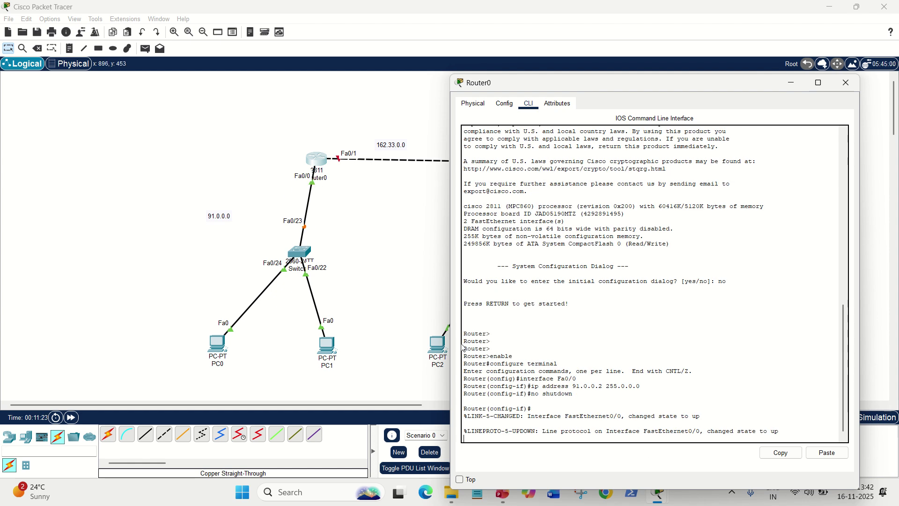
pyautogui.press('Return')
pyautogui.press('Return')
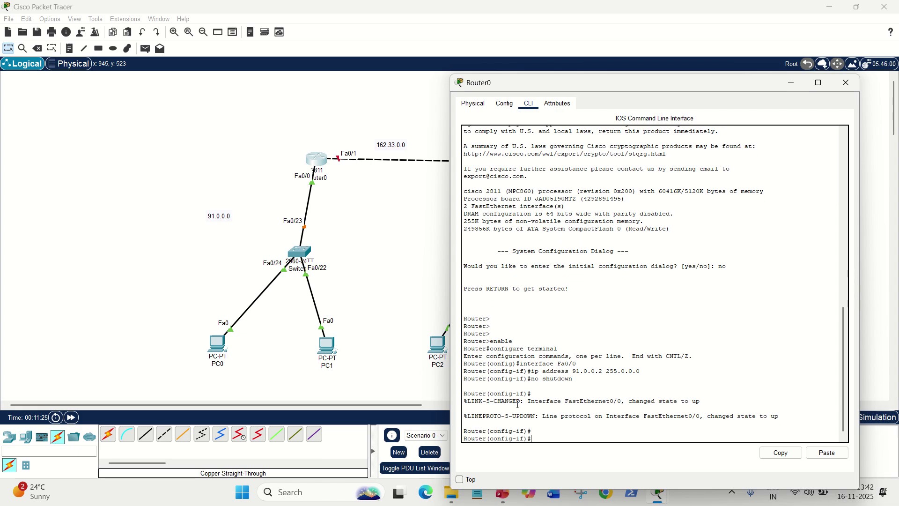
pyautogui.write('exit')
pyautogui.press('Return')
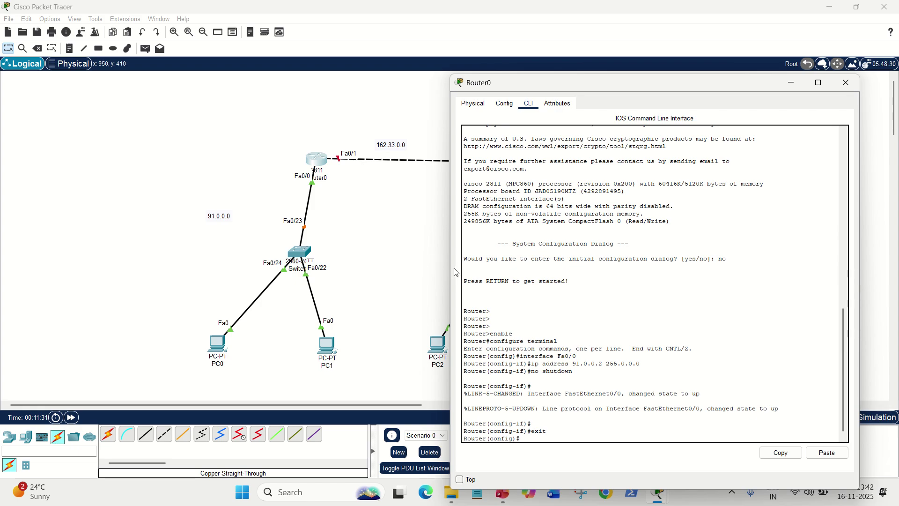
# Step: Assign IP address 162.33.0.1 with mask 255.255.0.0 to Router0's interface Fa0/1
pyautogui.write('interface Fa')
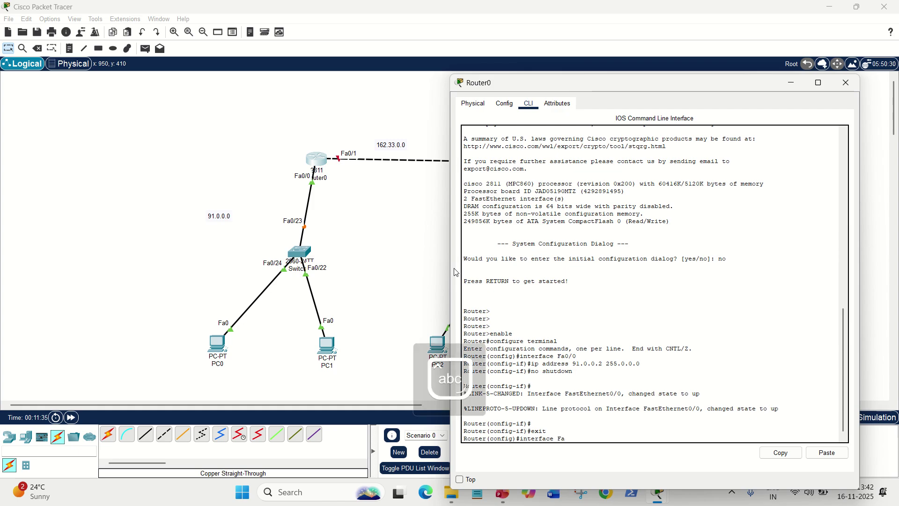
pyautogui.write('0/1')
pyautogui.press('Return')
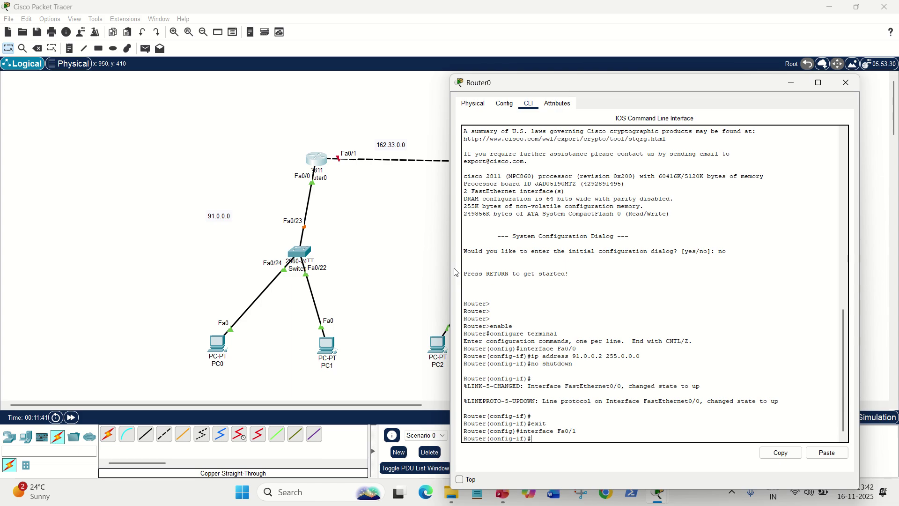
pyautogui.write('ip address 162.33.0.1 255')
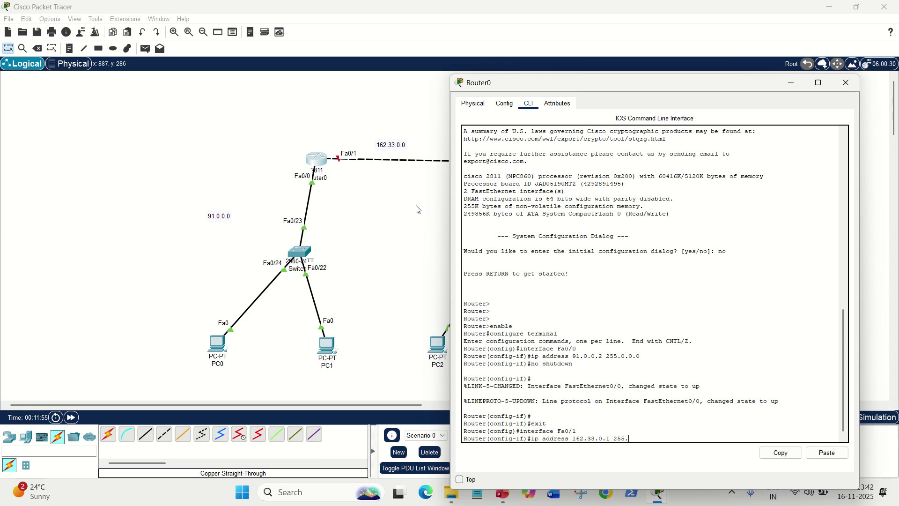
pyautogui.write('.255.0.0')
pyautogui.press('Return')
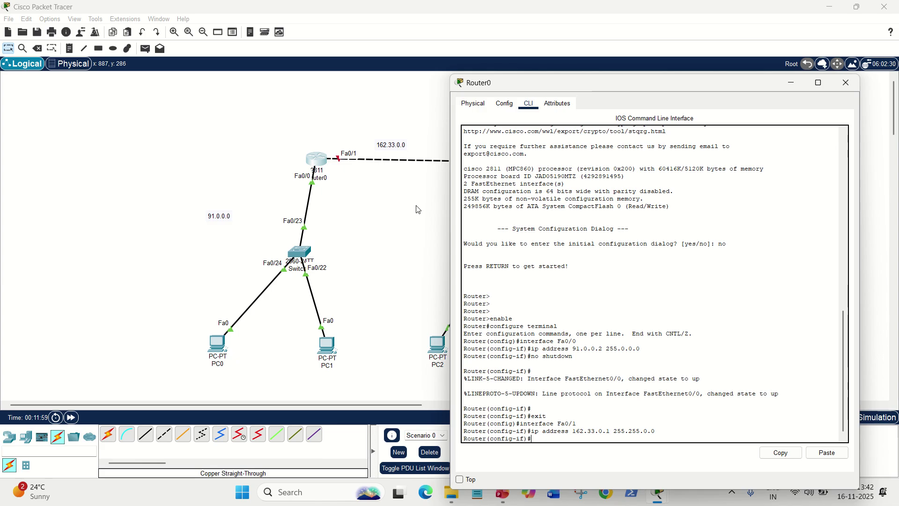
# Step: Enable Router0's interface Fa0/1 with no shutdown and exit its interface configuration mode
pyautogui.write('no shutdown')
pyautogui.press('Return')
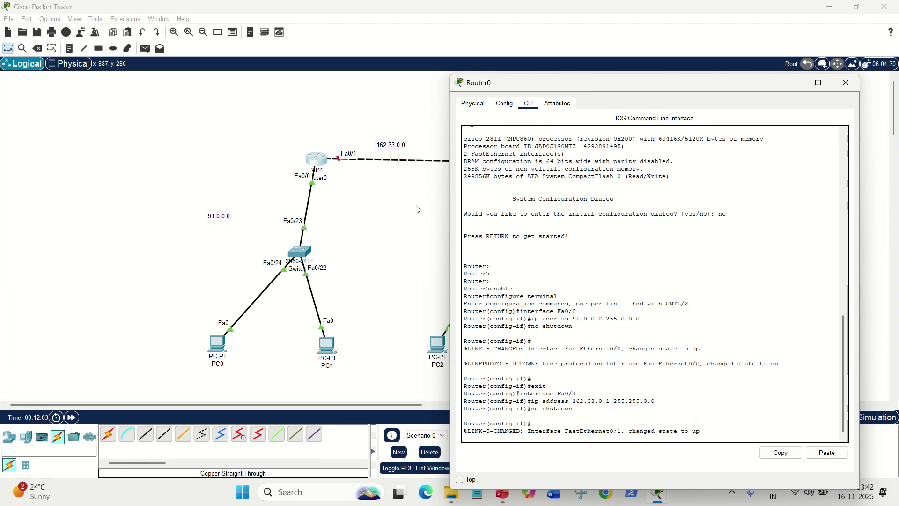
pyautogui.write('exi')
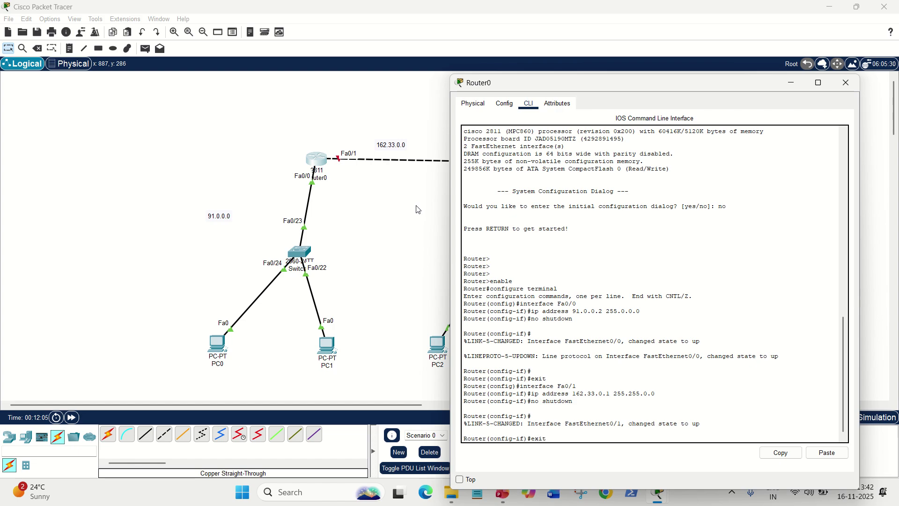
pyautogui.write('t')
pyautogui.press('Return')
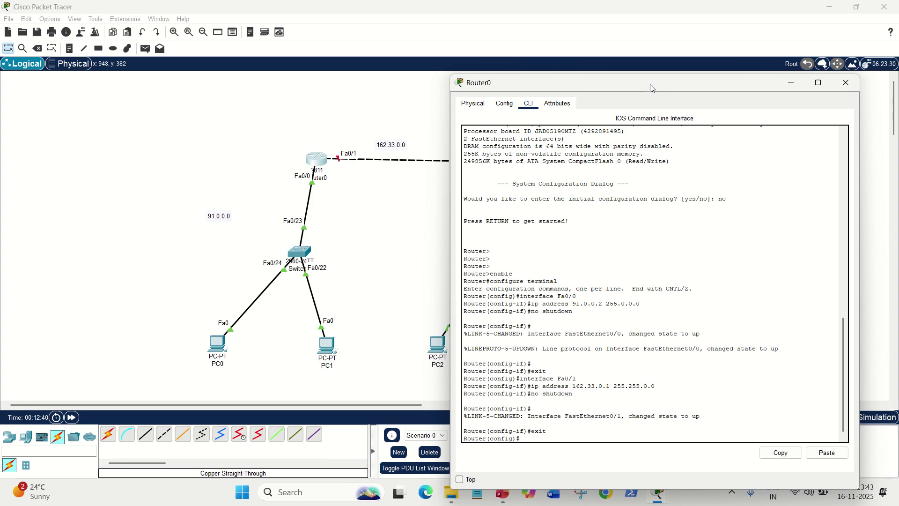
# Step: Enter RIP routing configuration on Router0 with the command router rip
pyautogui.moveTo(651, 84); pyautogui.dragTo(716, 98)
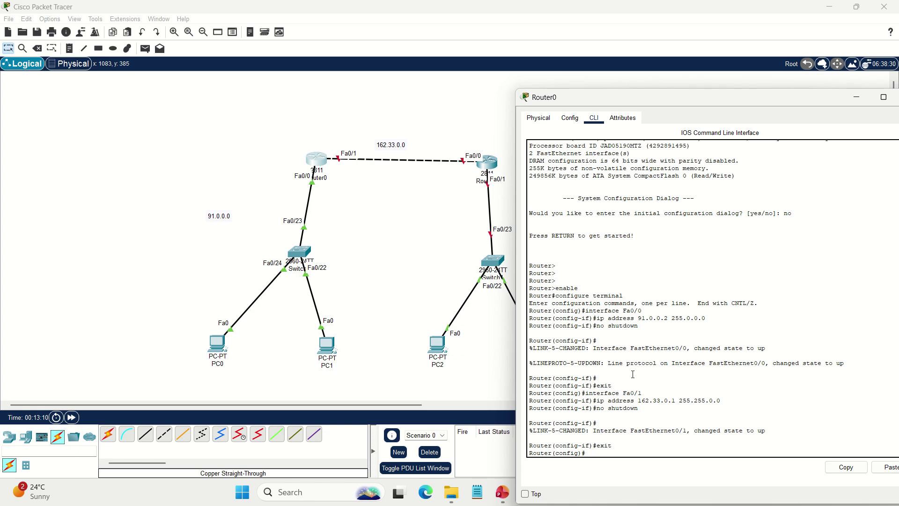
pyautogui.moveTo(725, 96); pyautogui.dragTo(659, 52)
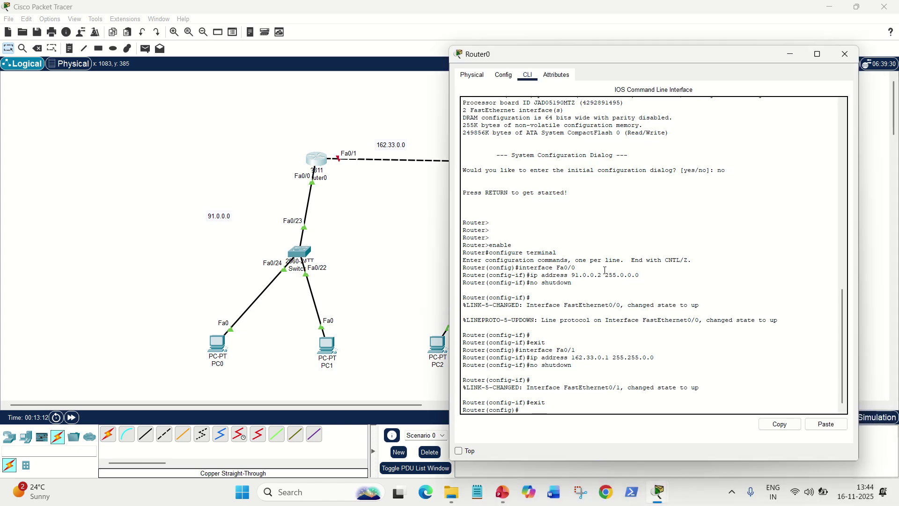
pyautogui.write('n')
pyautogui.press('BackSpace')
pyautogui.write('router')
pyautogui.write('rip')
pyautogui.press('Return')
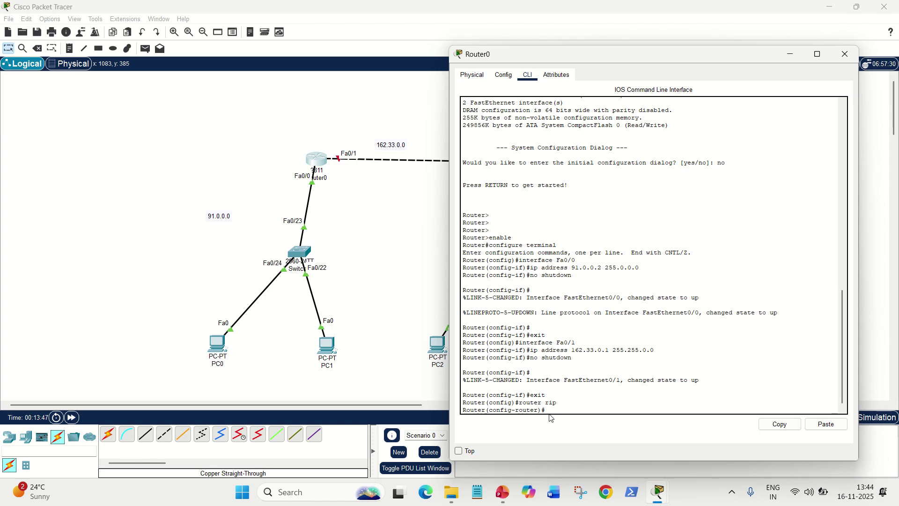
# Step: Add networks 91.0.0.0 and 162.33.0.0 to Router0's RIP configuration and close the router's window
pyautogui.write('network 91.0.0.0')
pyautogui.press('Return')
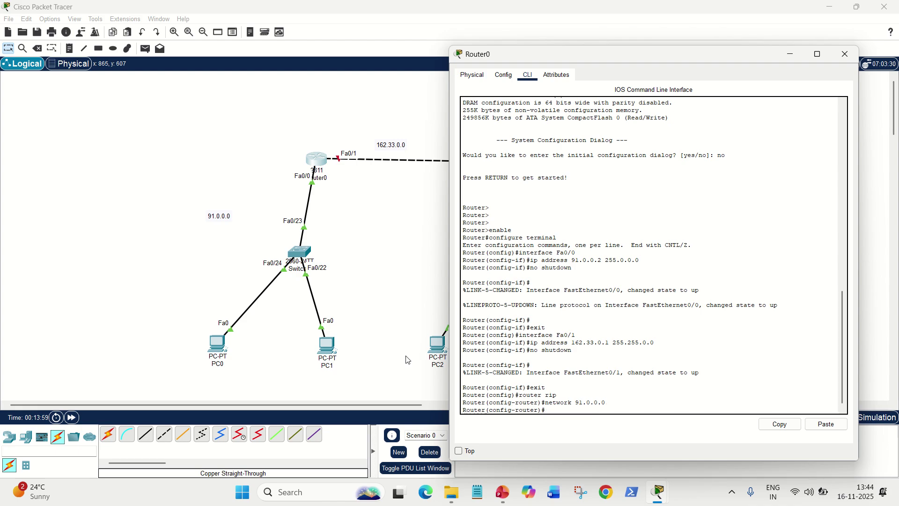
pyautogui.write('network 162.33.0.0')
pyautogui.press('Return')
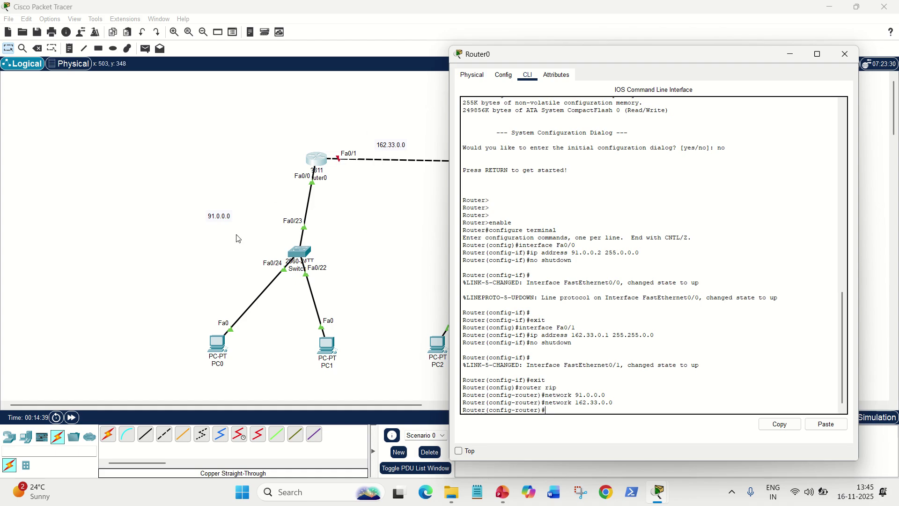
pyautogui.click(845, 55)
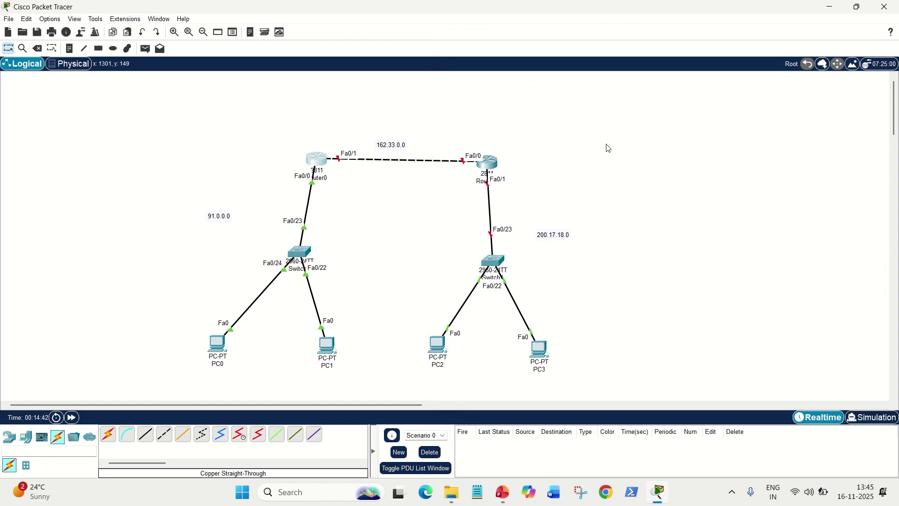
# Step: Open Router1's command line interface and answer no to the initial configuration dialog to reach the router prompt
pyautogui.click(494, 164)
pyautogui.click(392, 92)
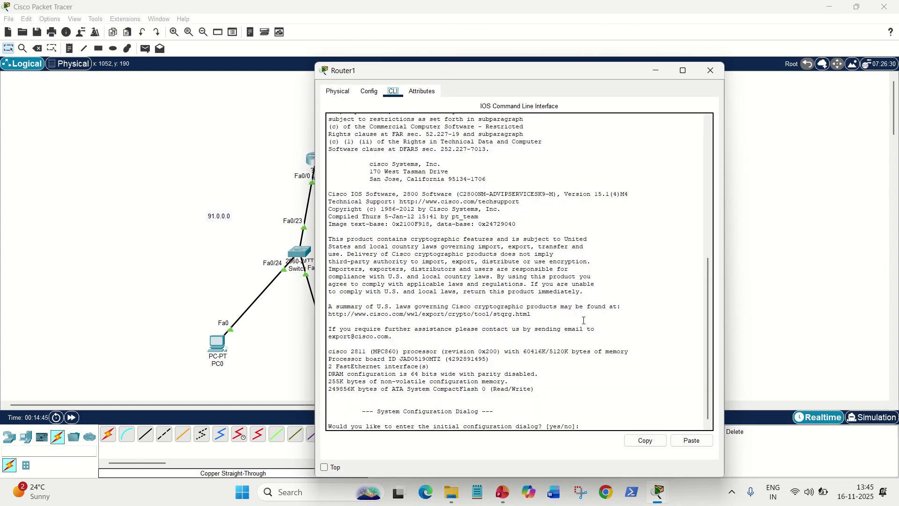
pyautogui.click(619, 419)
pyautogui.write('no')
pyautogui.press('Return')
pyautogui.press('Return')
pyautogui.press('Return')
pyautogui.press('Return')
pyautogui.press('Return')
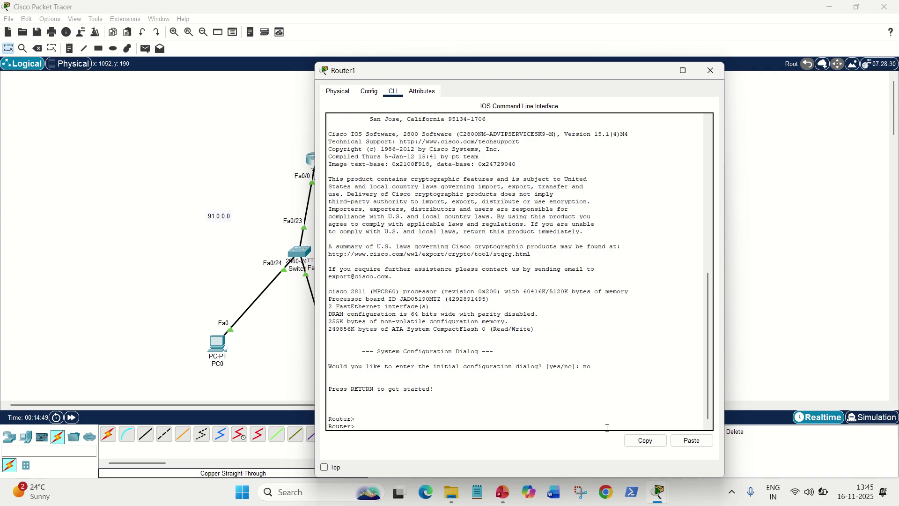
# Step: Enter privileged mode on Router1 with enable, followed by global configuration mode with configure terminal
pyautogui.write('enab')
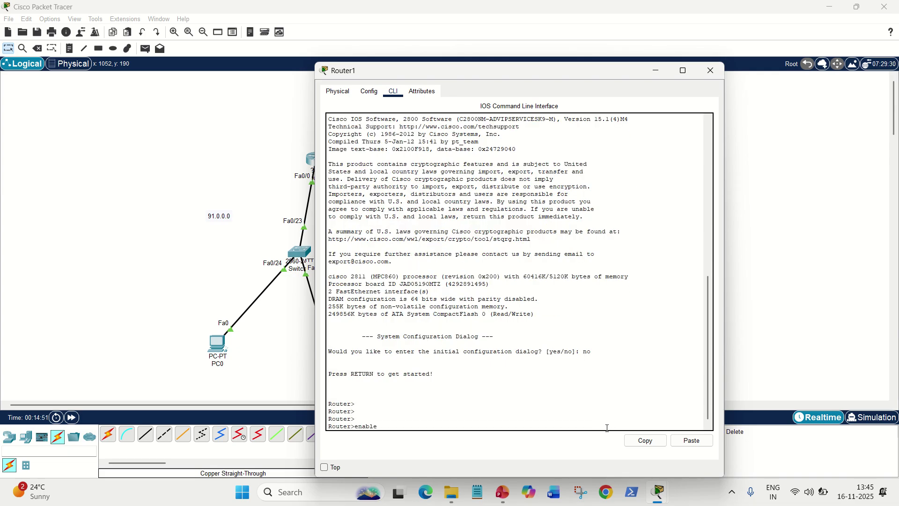
pyautogui.write('le')
pyautogui.press('Return')
pyautogui.write('conf')
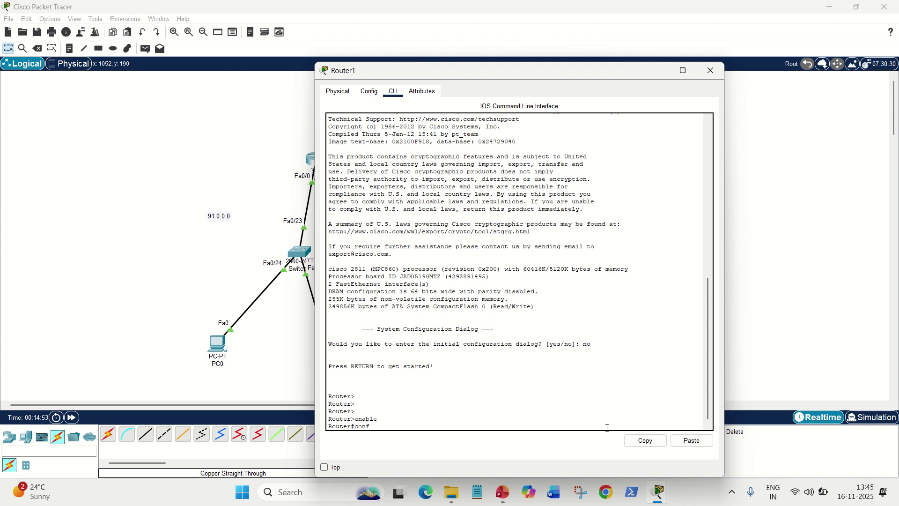
pyautogui.write('igyure terminal')
pyautogui.press('Return')
pyautogui.press('Return')
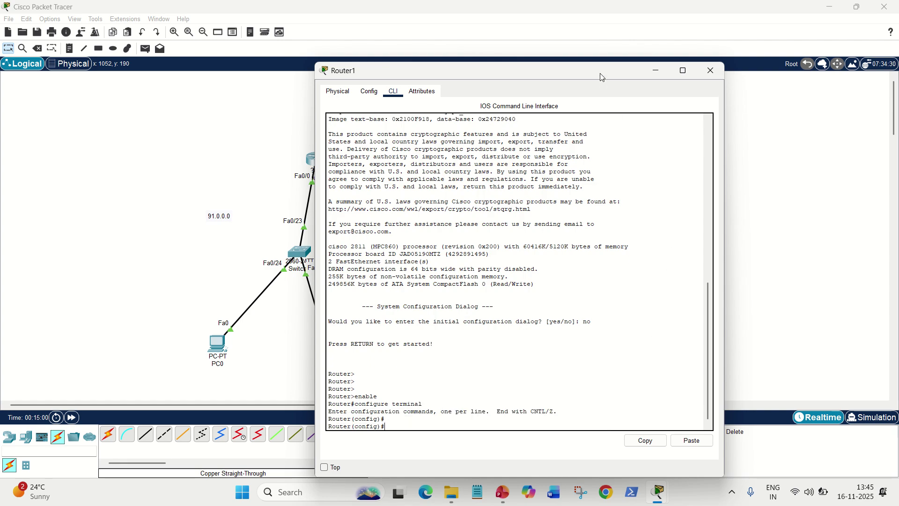
# Step: Assign IP address 162.33.0.2 with mask 255.255.0.0 to Router1's interface Fa0/0
pyautogui.moveTo(602, 75); pyautogui.dragTo(561, 222)
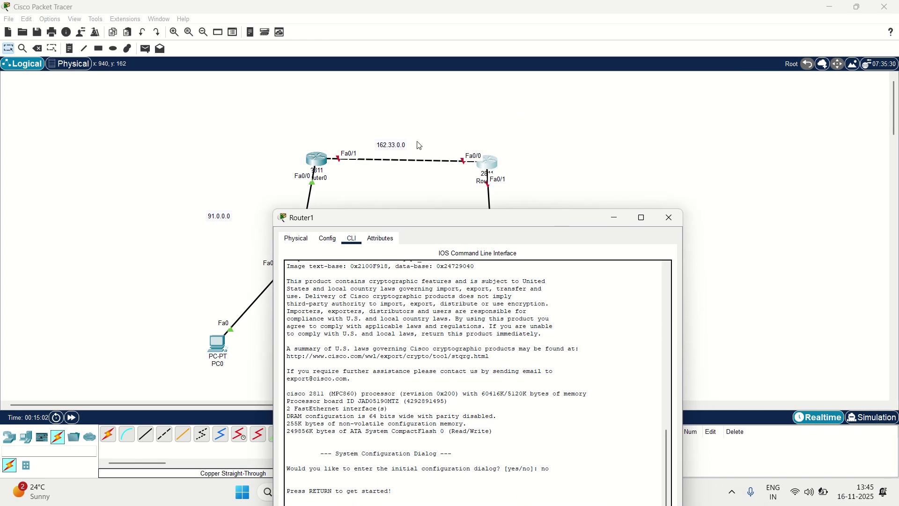
pyautogui.moveTo(453, 227); pyautogui.dragTo(224, 61)
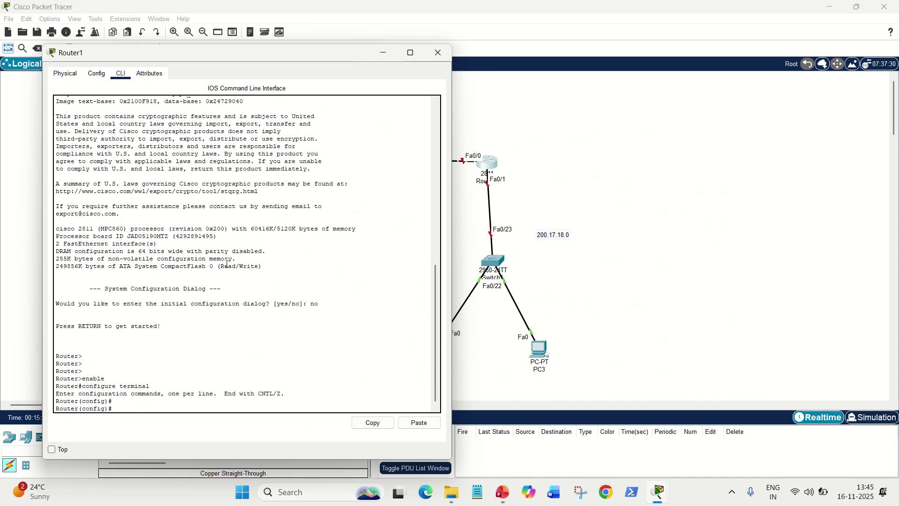
pyautogui.write('nterface')
pyautogui.press('capslock')
pyautogui.write('F')
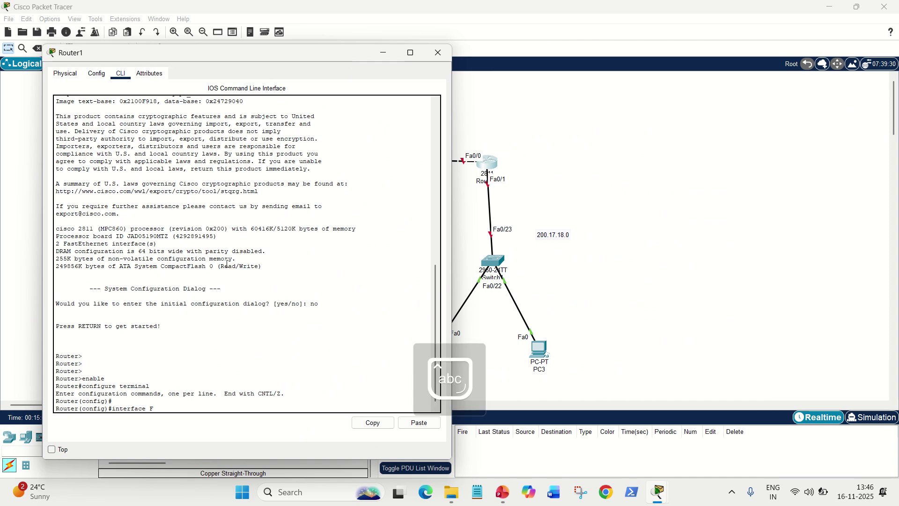
pyautogui.write('a0/0')
pyautogui.press('Return')
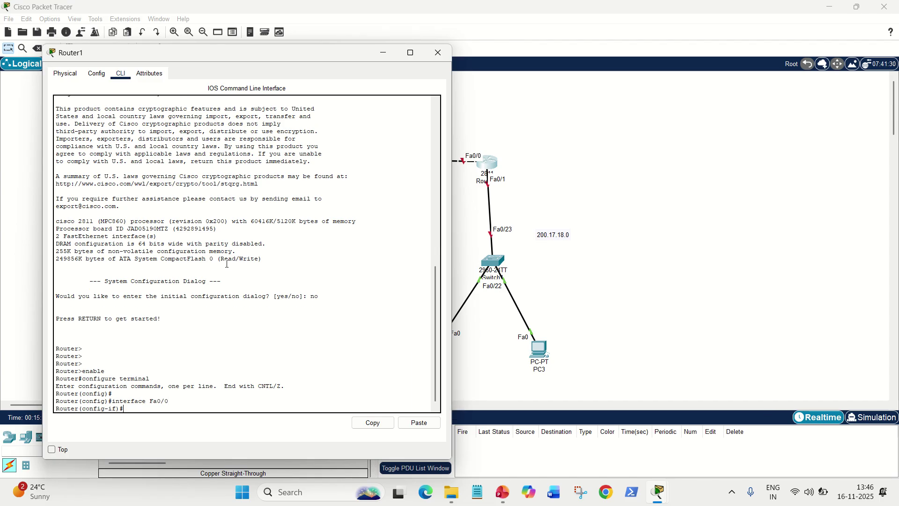
pyautogui.write('ip address')
pyautogui.moveTo(211, 52); pyautogui.dragTo(545, 72)
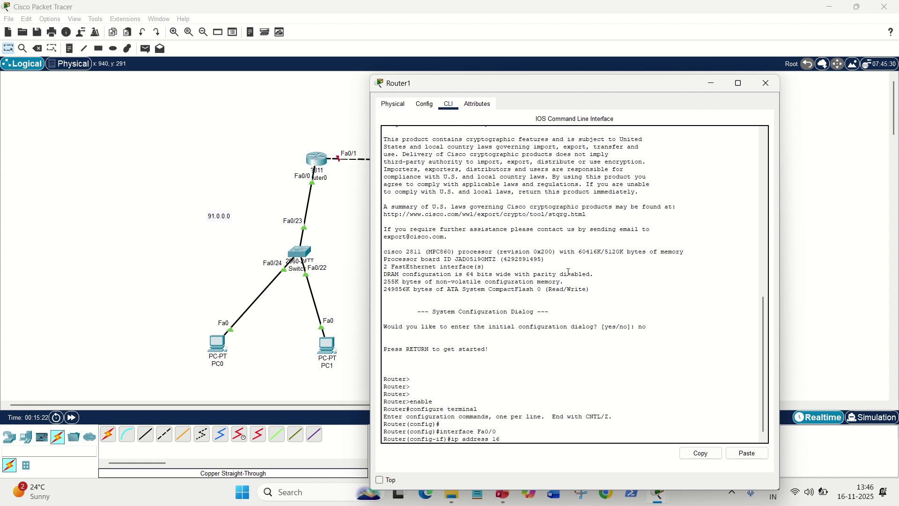
pyautogui.write('2.33')
pyautogui.moveTo(517, 86); pyautogui.dragTo(569, 94)
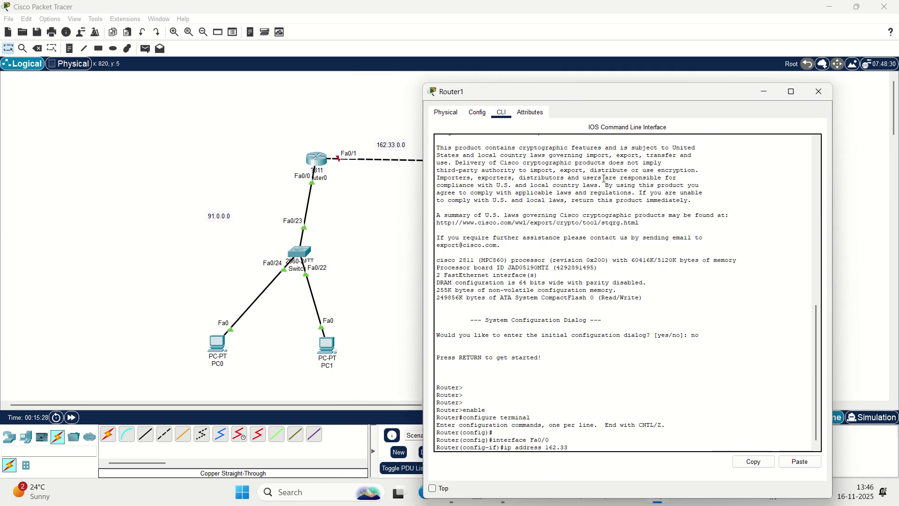
pyautogui.write('3.0.2 255.255.0.0')
pyautogui.press('Return')
pyautogui.press('Return')
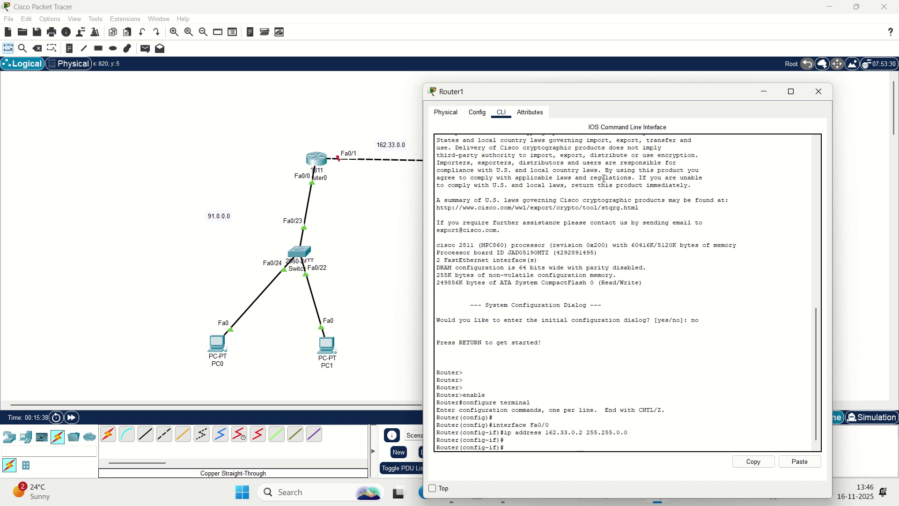
# Step: Enable Router1's interface Fa0/0 with no shutdown and exit its interface configuration mode
pyautogui.write('no shutdown')
pyautogui.press('Return')
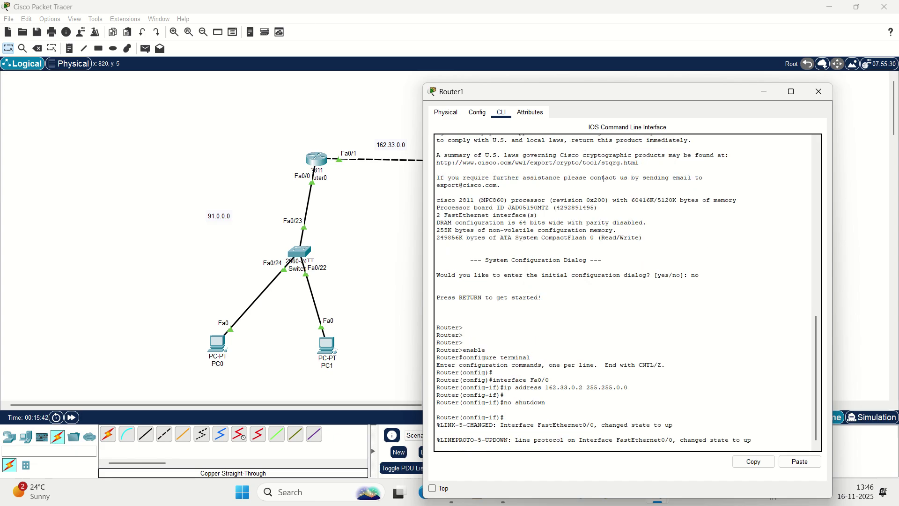
pyautogui.press('Return')
pyautogui.press('Return')
pyautogui.moveTo(651, 96); pyautogui.dragTo(240, 93)
pyautogui.write('ex')
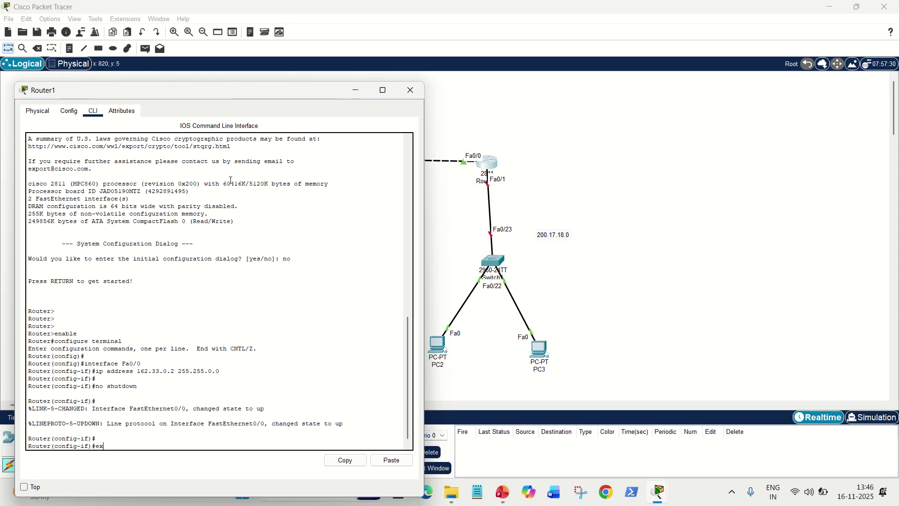
pyautogui.write('it')
pyautogui.press('Return')
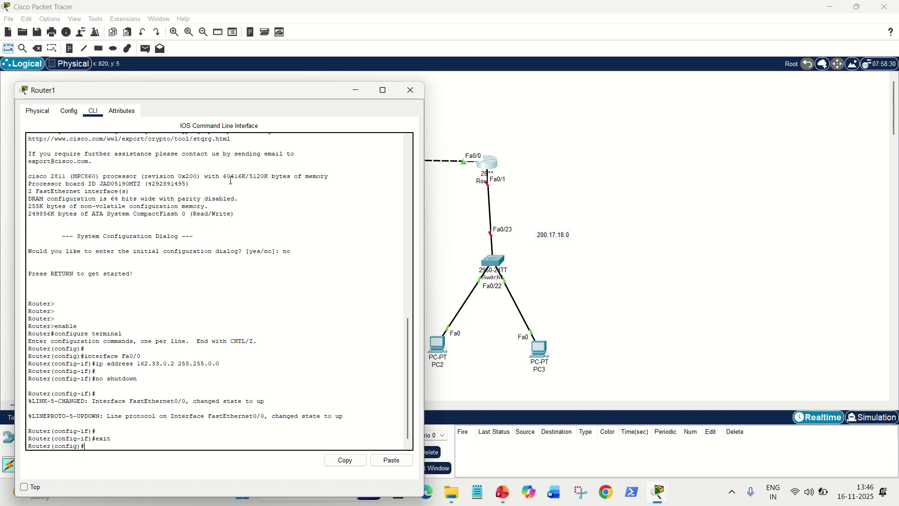
# Step: Assign IP address 200.17.18.2 with mask 255.255.255.0 to Router1's interface Fa0/1
pyautogui.write('interface')
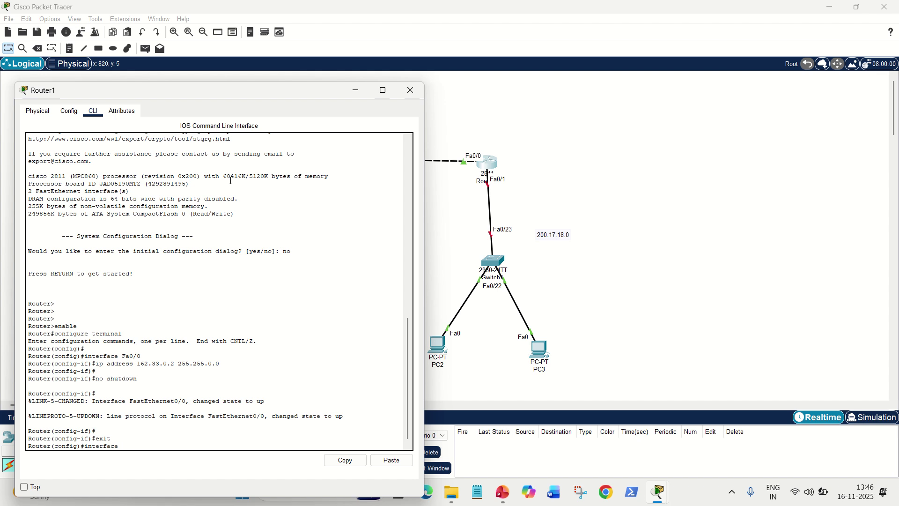
pyautogui.press('capslock')
pyautogui.write('Fa0/')
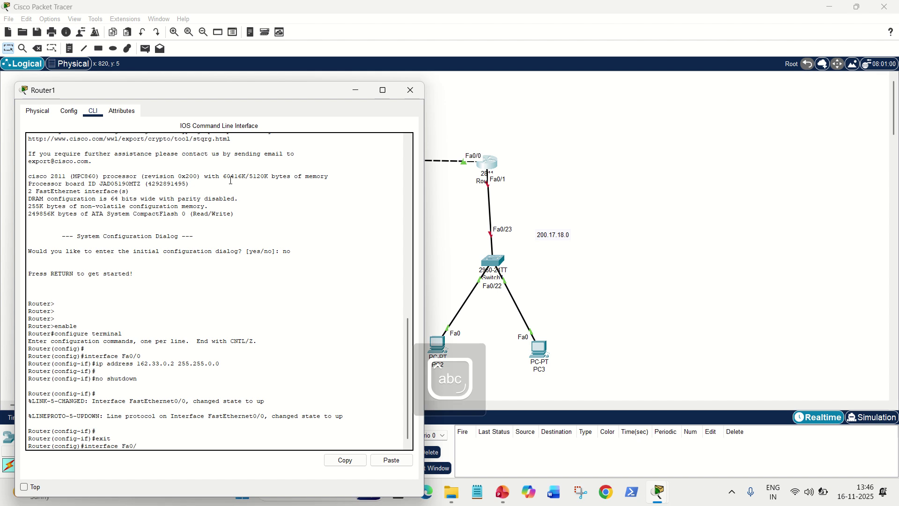
pyautogui.write('1')
pyautogui.press('Return')
pyautogui.press('Return')
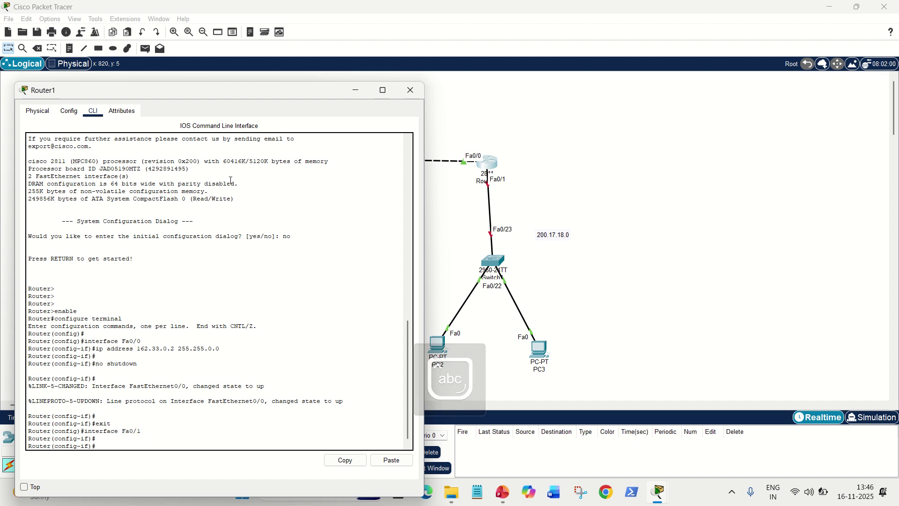
pyautogui.write('ip addre')
pyautogui.write('ss')
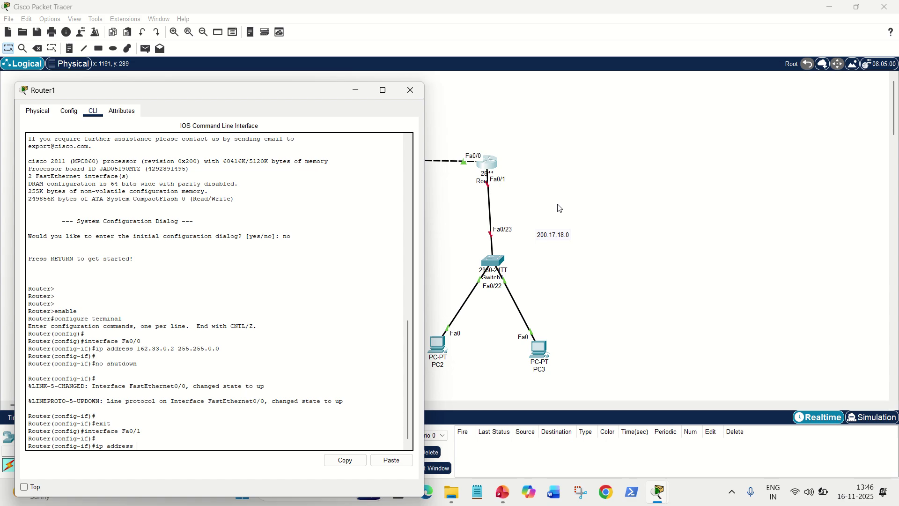
pyautogui.write(' 200.17.1')
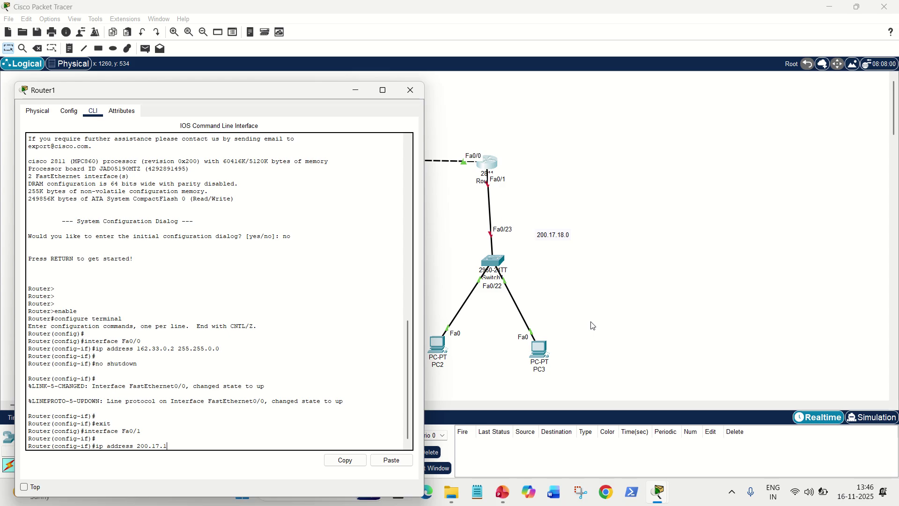
pyautogui.write('8')
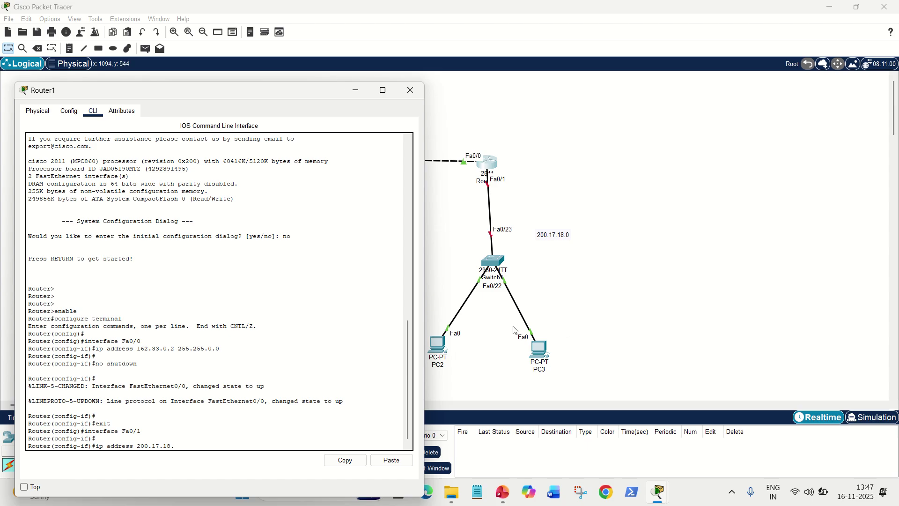
pyautogui.write('.2 ')
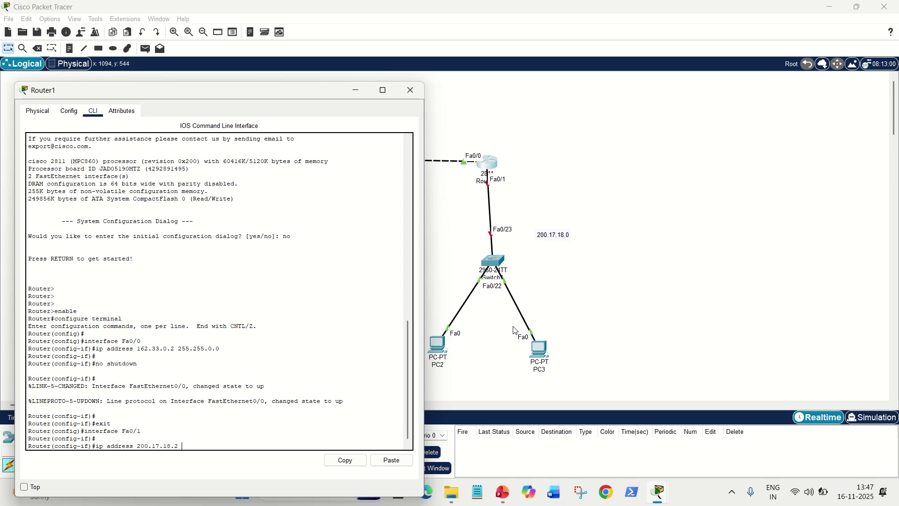
pyautogui.write('255.255.255.0')
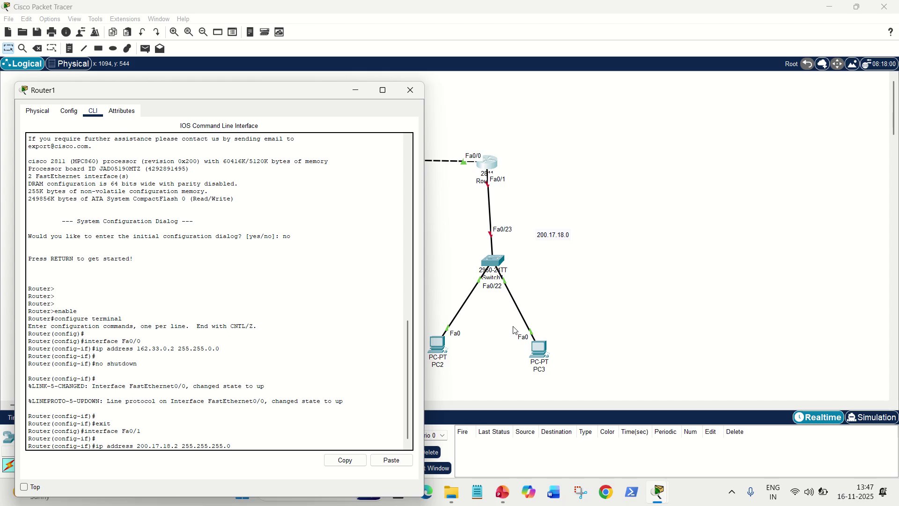
pyautogui.press('Return')
# Step: Enable Router1's interface Fa0/1 with no shutdown and exit to global configuration mode
pyautogui.write('no')
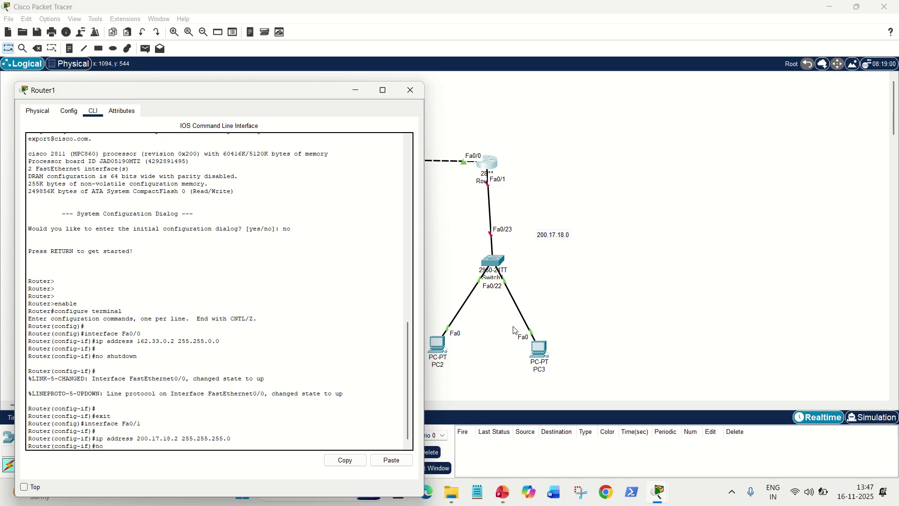
pyautogui.write(' shutdown')
pyautogui.press('Return')
pyautogui.press('Return')
pyautogui.press('Return')
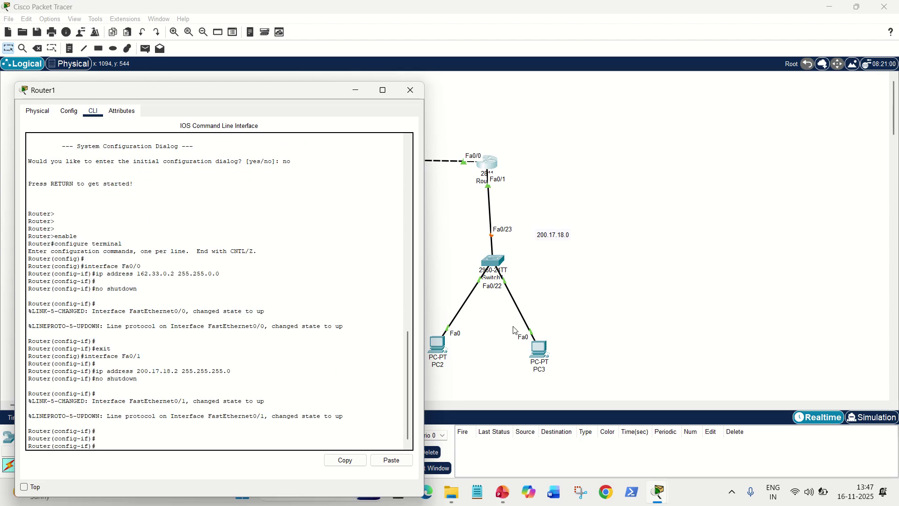
pyautogui.write('exit')
pyautogui.press('Return')
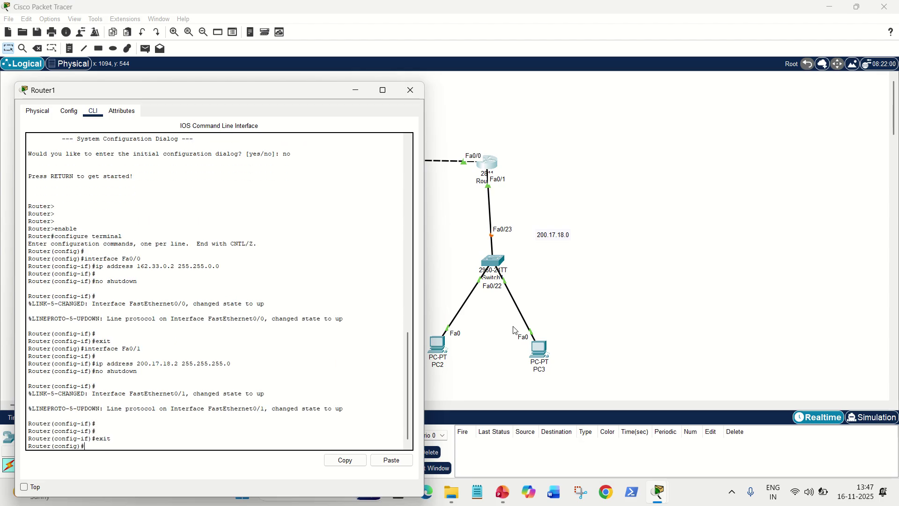
# Step: Start RIP configuration on Router1 with router rip and add network 162.33.0.0
pyautogui.moveTo(333, 99); pyautogui.dragTo(755, 110)
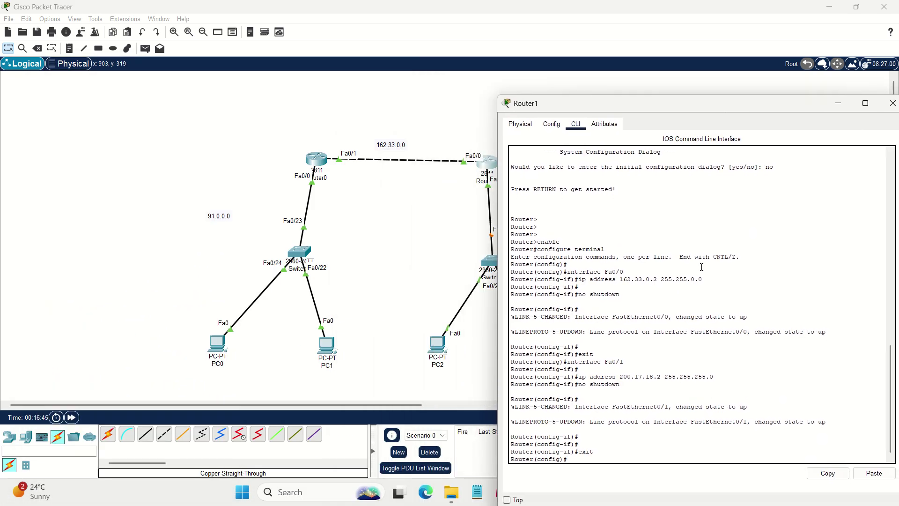
pyautogui.write('router rip')
pyautogui.press('Return')
pyautogui.press('Return')
pyautogui.write('nfig-router)#n')
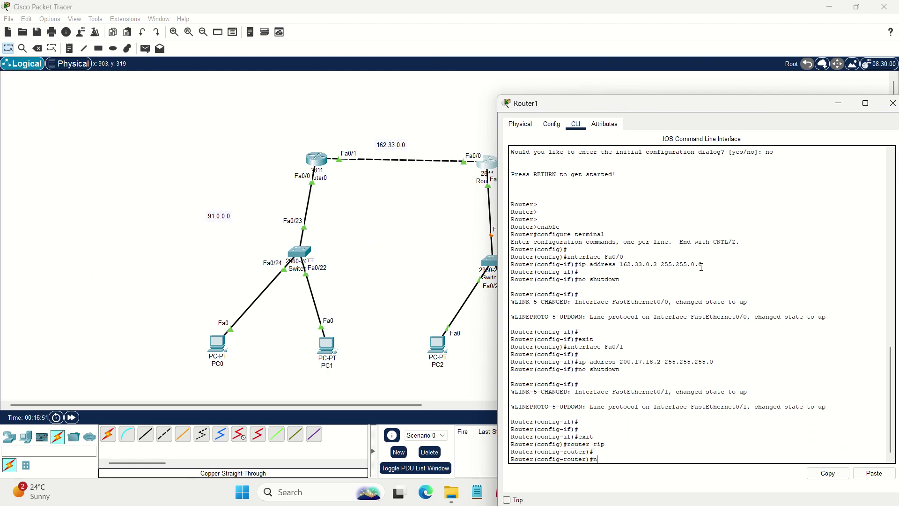
pyautogui.write('etwork 162.33.0.0')
pyautogui.press('Return')
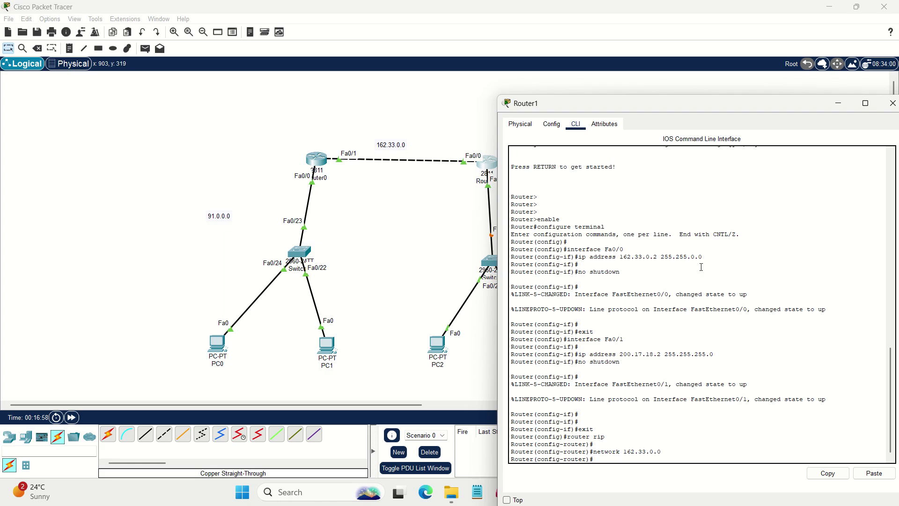
# Step: Add network 200.17.18.0 to Router1's RIP configuration and close the router's window
pyautogui.write('network')
pyautogui.moveTo(698, 106); pyautogui.dragTo(277, 99)
pyautogui.write('2')
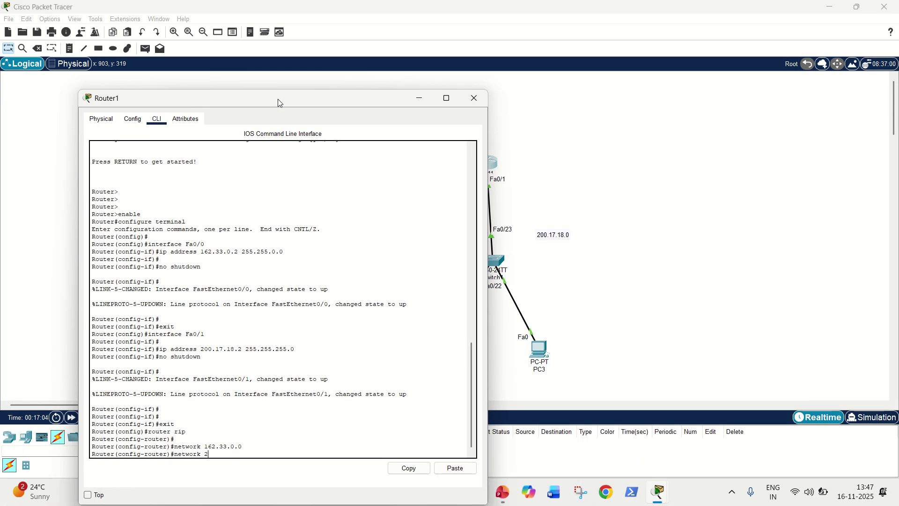
pyautogui.write('00.17.18.0')
pyautogui.press('Return')
pyautogui.press('Return')
pyautogui.press('Return')
pyautogui.press('Return')
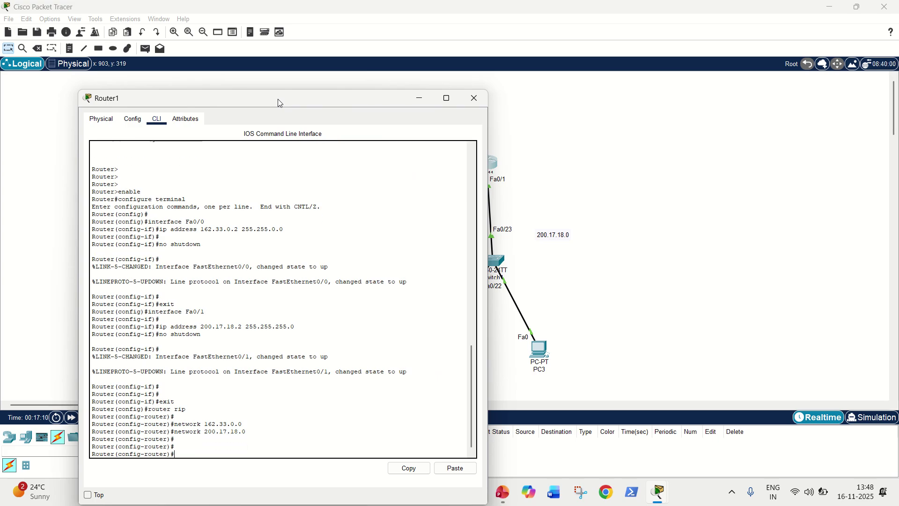
pyautogui.click(474, 98)
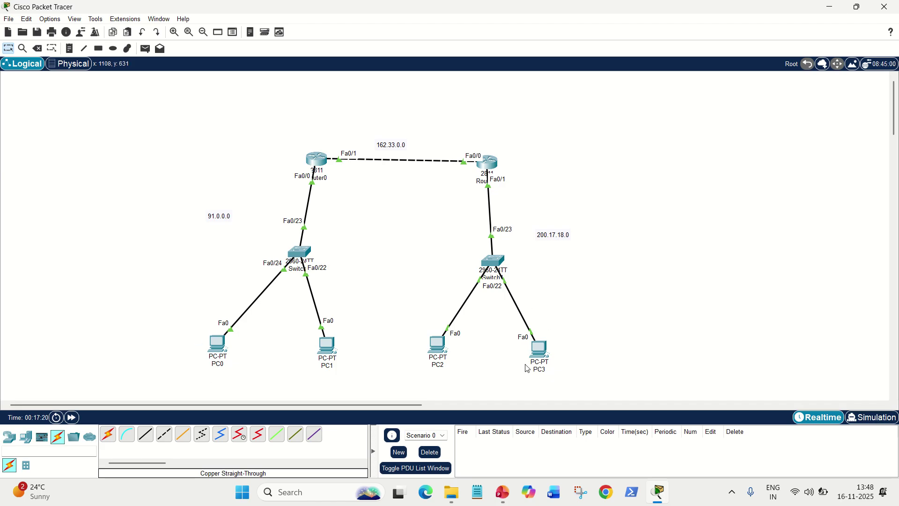
# Step: Check PC3's IPv4 address, subnet mask and default gateway in its IP configuration, closing the PC's window when done
pyautogui.moveTo(542, 355)
pyautogui.click(539, 349)
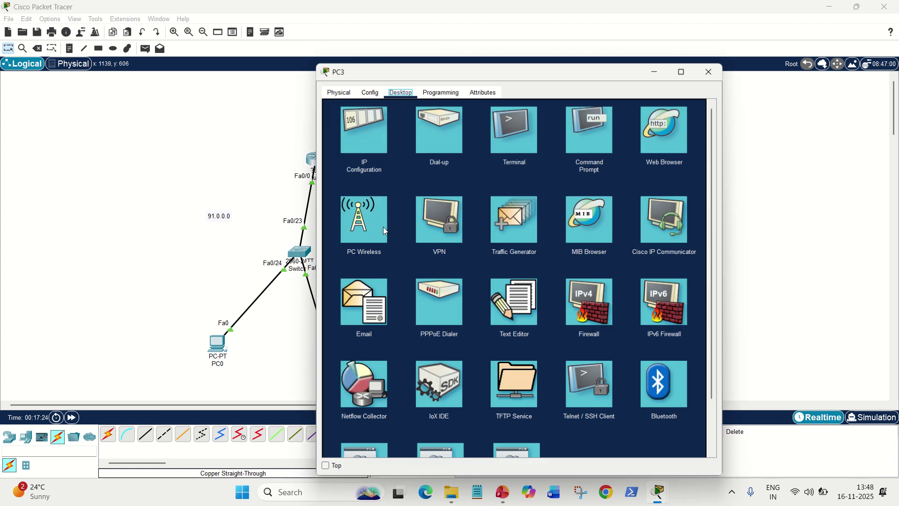
pyautogui.click(354, 151)
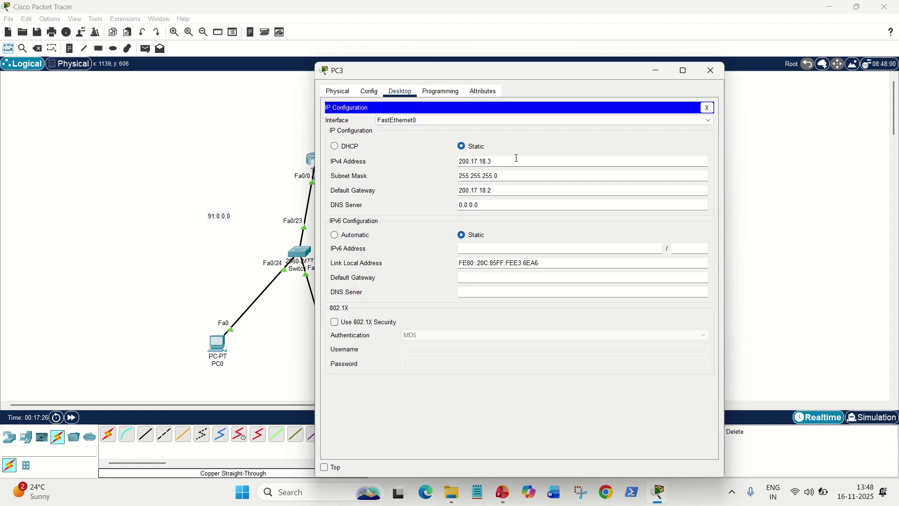
pyautogui.click(707, 108)
pyautogui.click(710, 72)
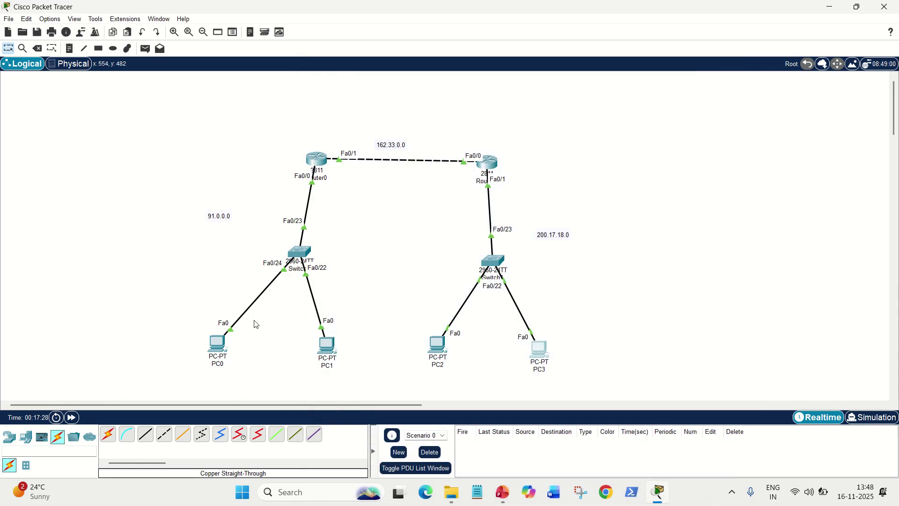
# Step: Open PC0's command prompt and ping 200.17.18.1 twice to test the connection across the routers
pyautogui.click(220, 344)
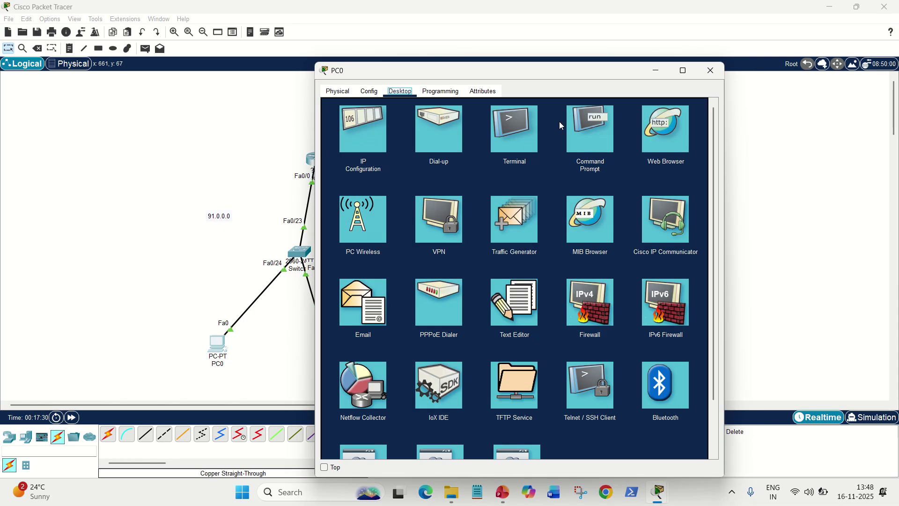
pyautogui.click(590, 129)
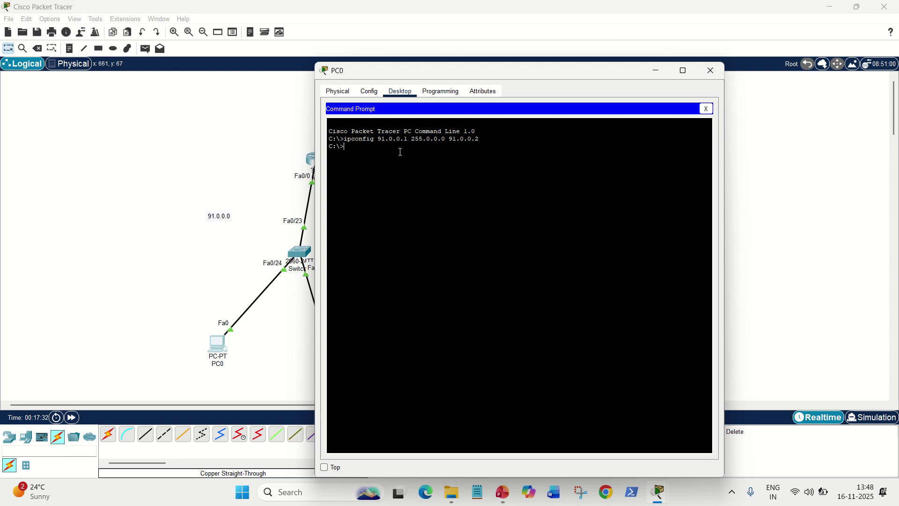
pyautogui.write('ping')
pyautogui.moveTo(445, 70); pyautogui.dragTo(241, 60)
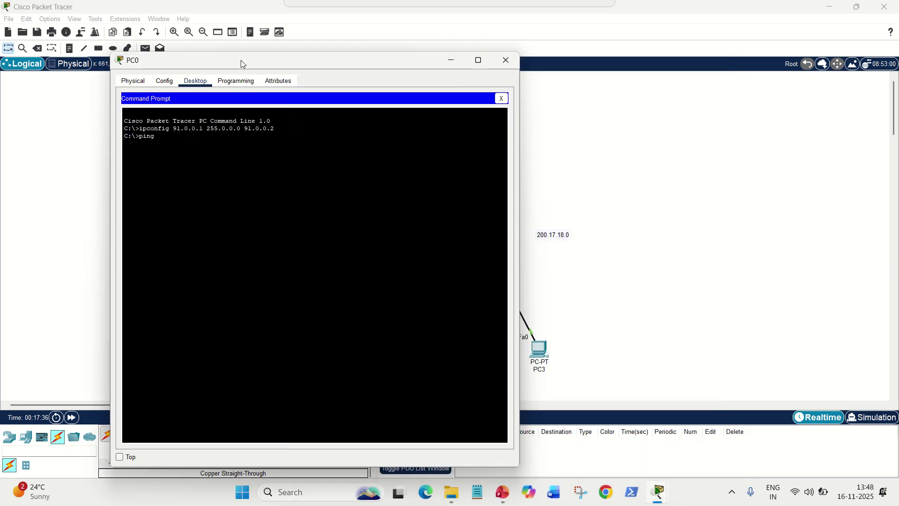
pyautogui.write('200.17')
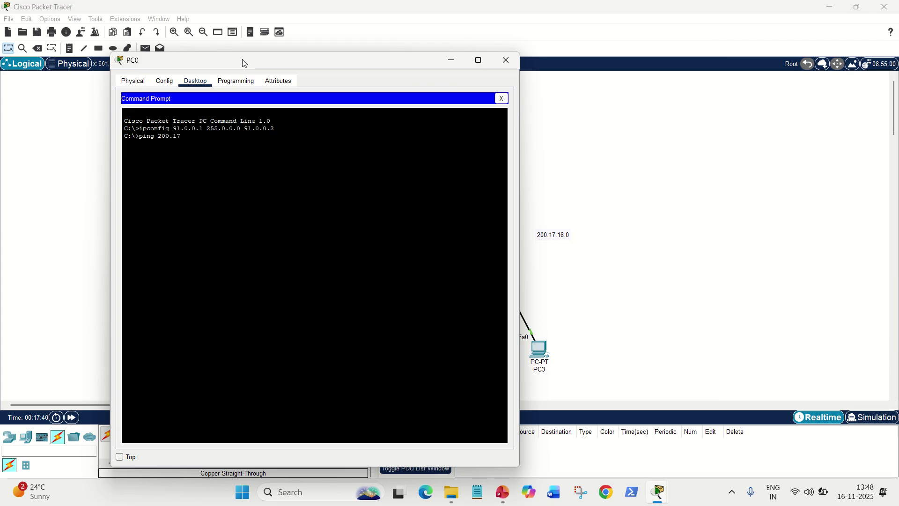
pyautogui.write('.18.1')
pyautogui.press('Return')
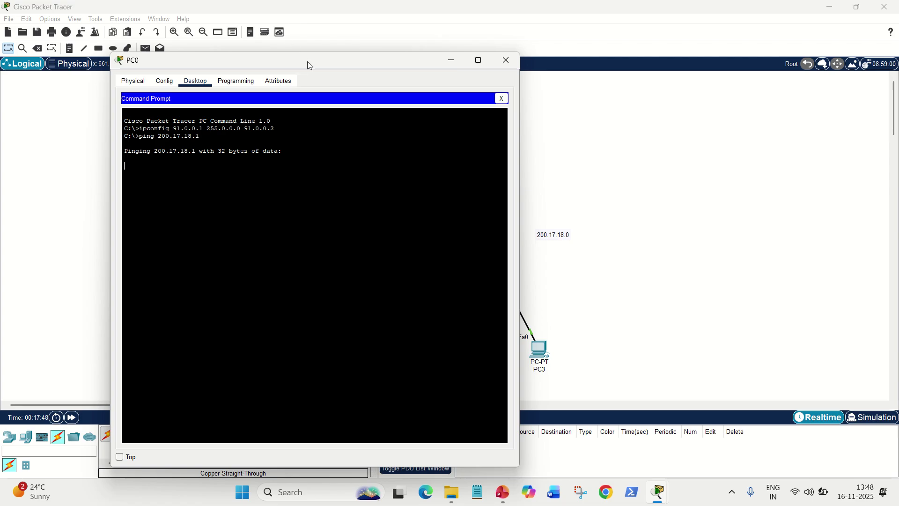
pyautogui.moveTo(308, 65); pyautogui.dragTo(594, 81)
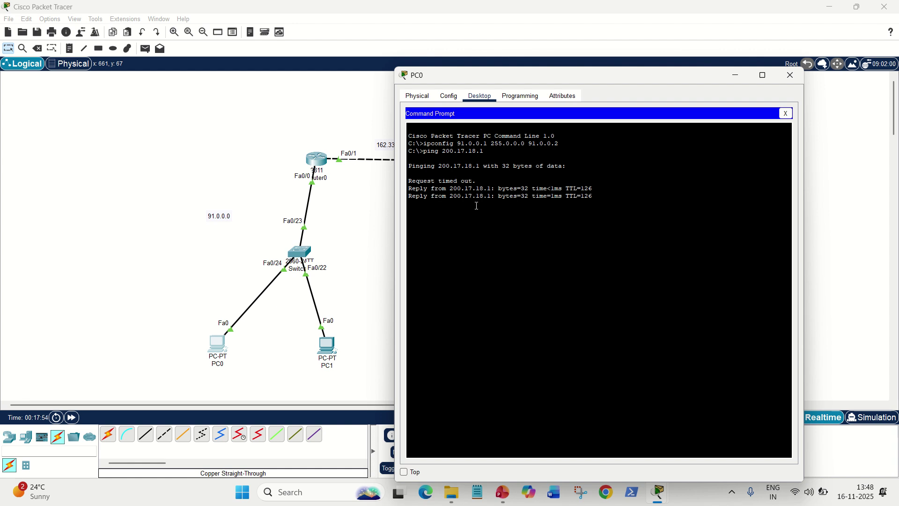
pyautogui.press('Up')
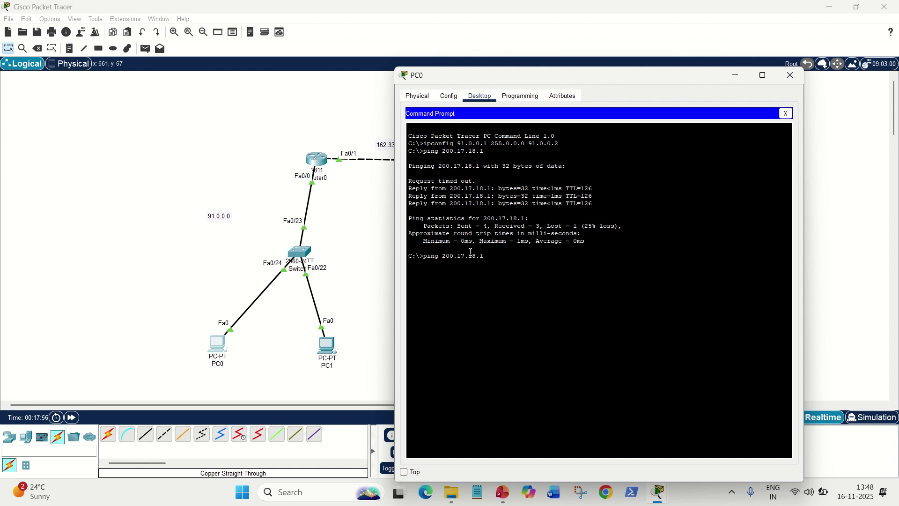
pyautogui.press('Return')
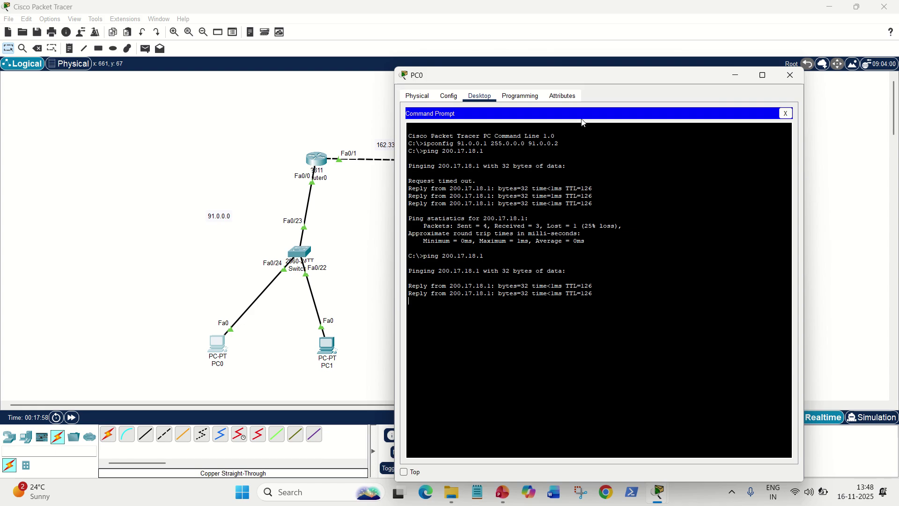
# Step: Ping PC3 at 200.17.18.3 twice from PC0's command prompt
pyautogui.moveTo(625, 76); pyautogui.dragTo(360, 71)
pyautogui.press('Up')
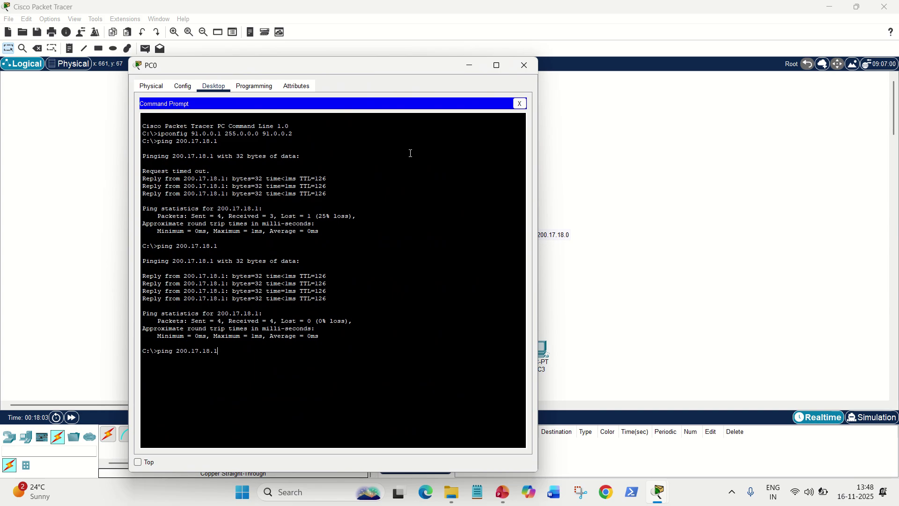
pyautogui.write('3')
pyautogui.press('Return')
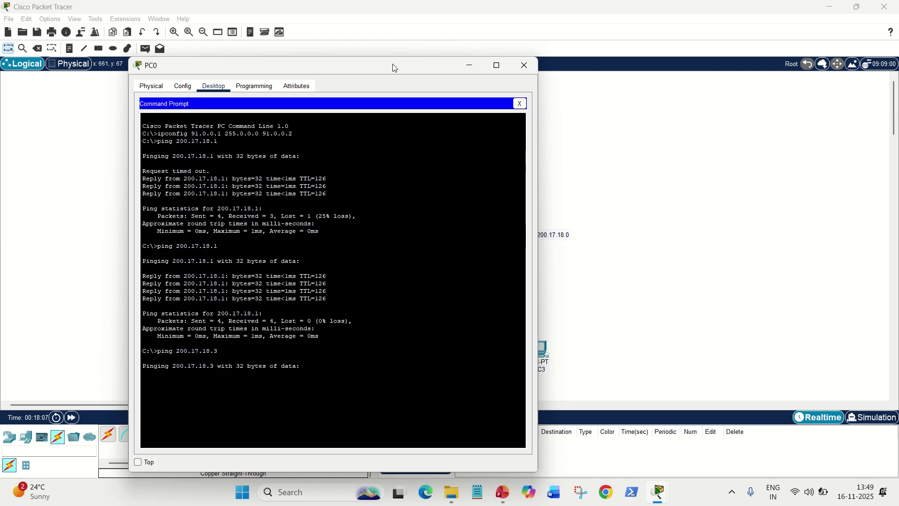
pyautogui.moveTo(393, 69); pyautogui.dragTo(322, 69)
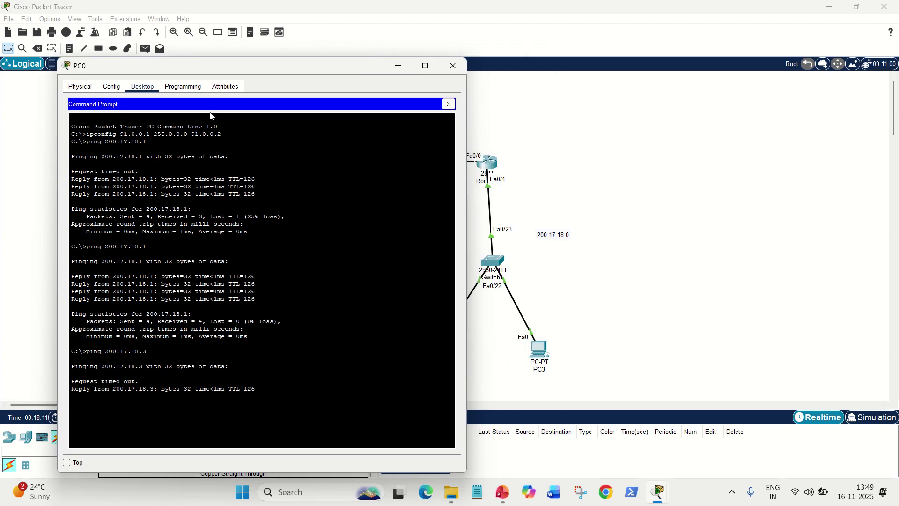
pyautogui.moveTo(244, 70); pyautogui.dragTo(387, 73)
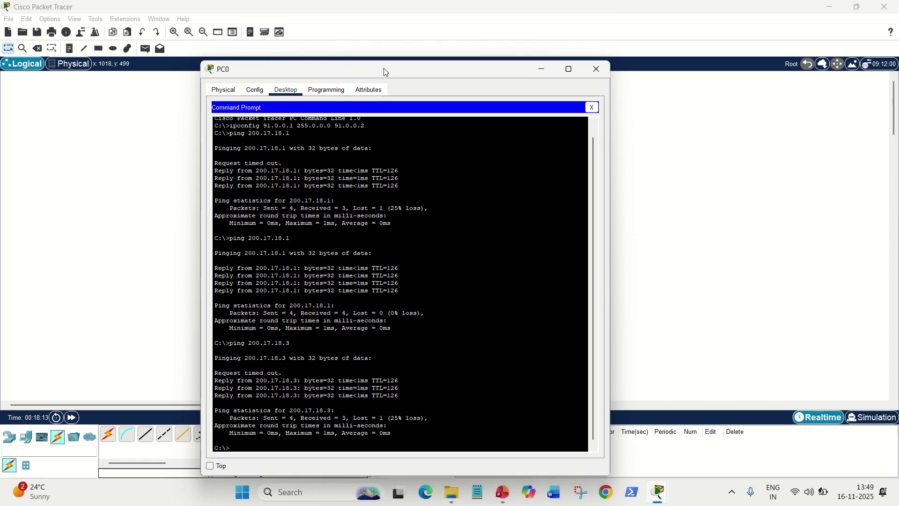
pyautogui.press('Up')
pyautogui.press('Return')
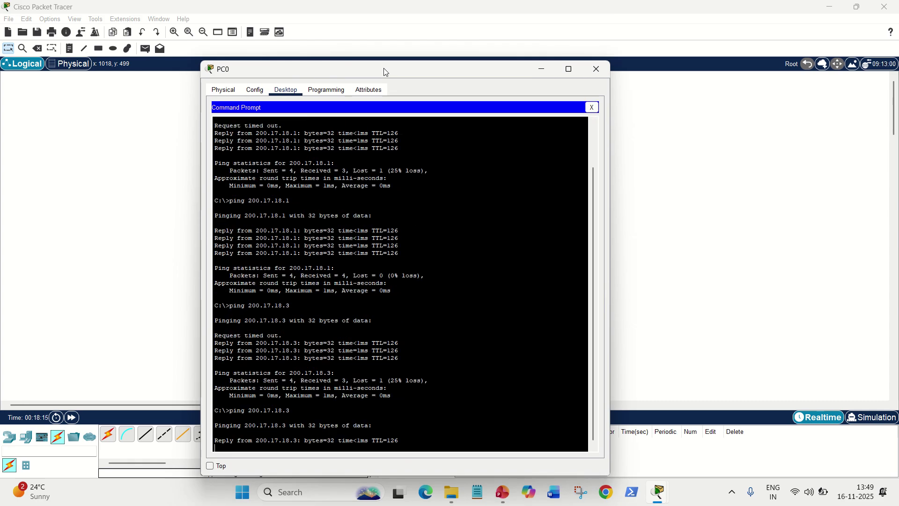